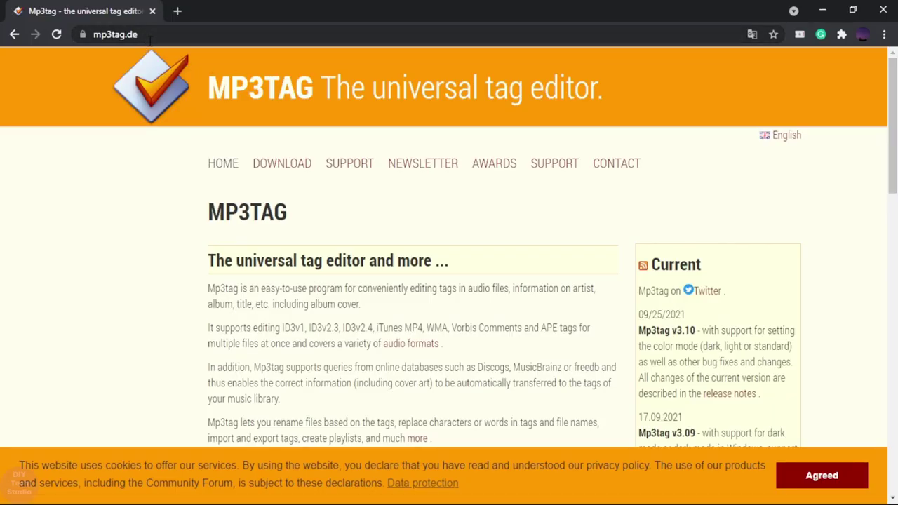
Download mp3tagv310setup.exe from mp3tag.de and show it in its Download folder.
click(115, 34)
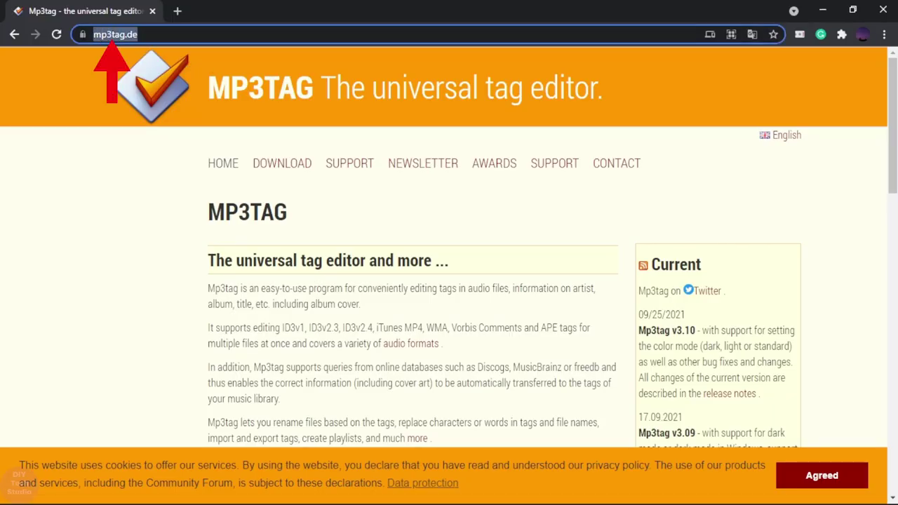
click(275, 171)
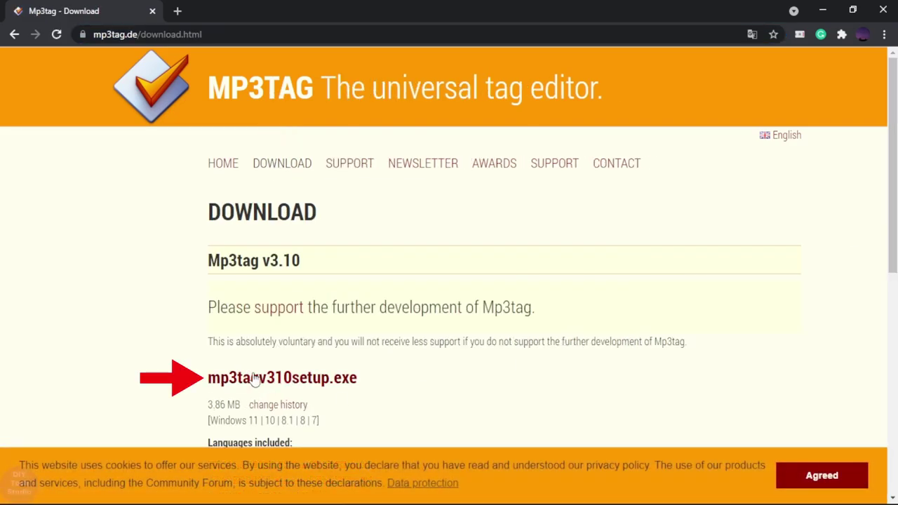
click(286, 383)
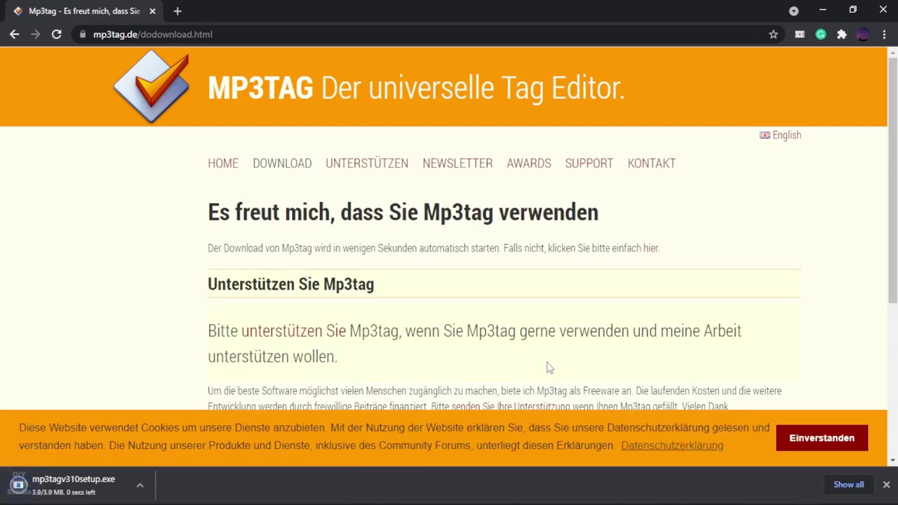
right_click(75, 486)
click(98, 458)
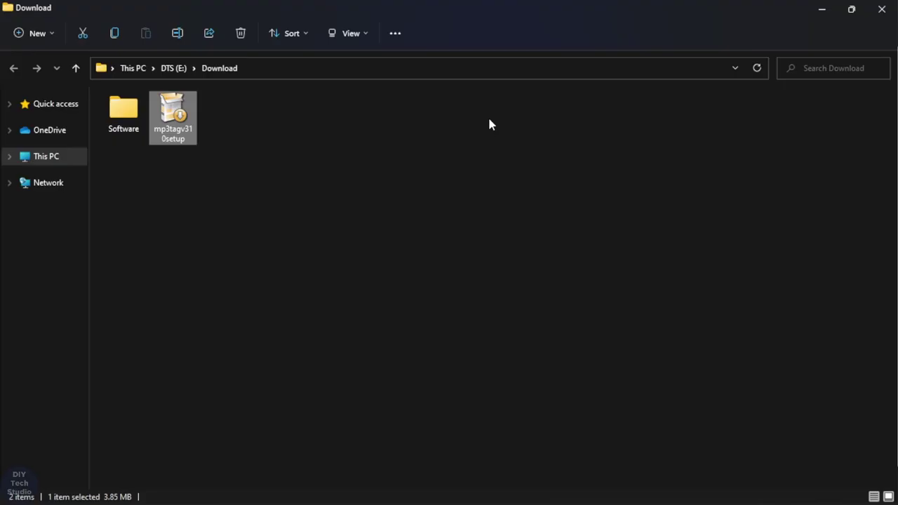
Launch the Mp3tag installer and advance past the welcome and licence pages.
double_click(172, 133)
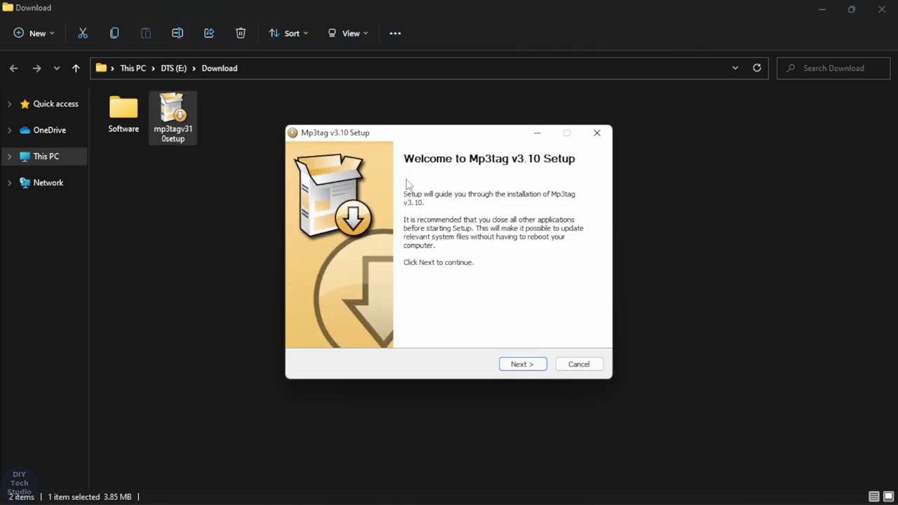
click(822, 14)
click(823, 14)
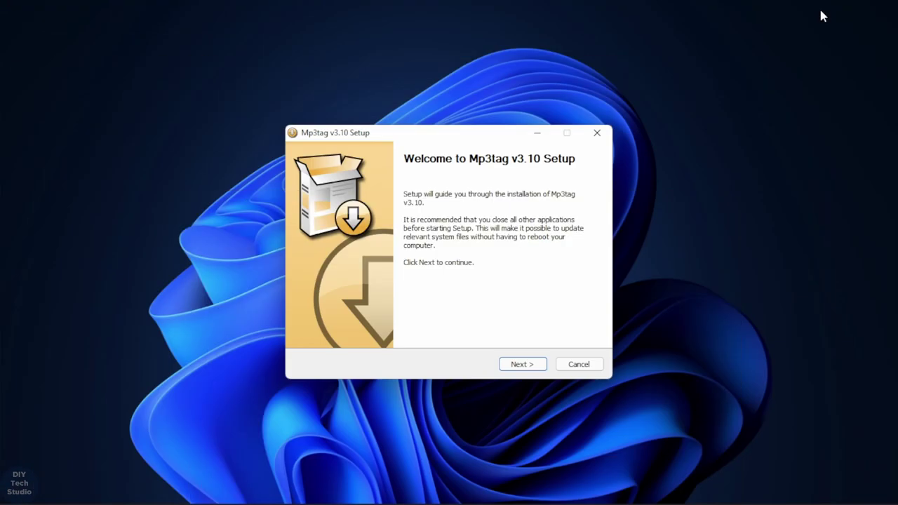
click(521, 371)
click(528, 370)
click(527, 365)
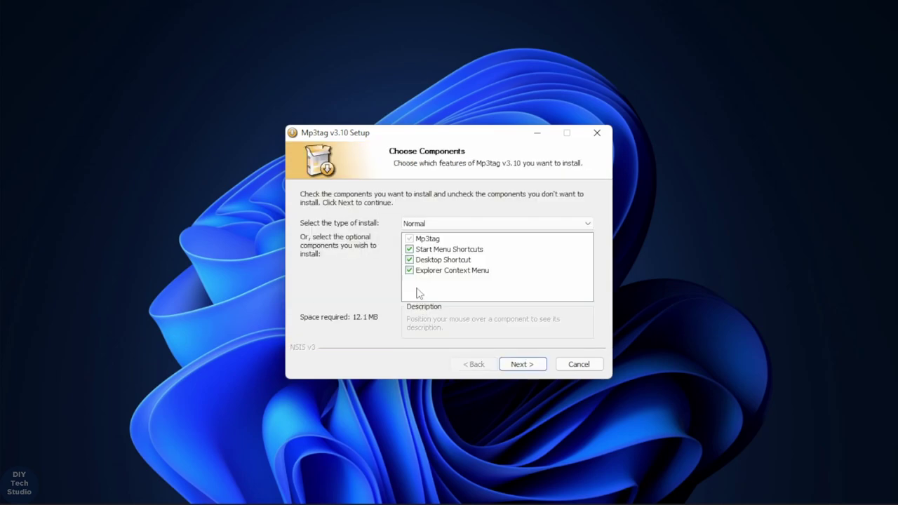
Untick Start Menu Shortcuts and Explorer Context Menu, keeping only the desktop shortcut.
click(410, 249)
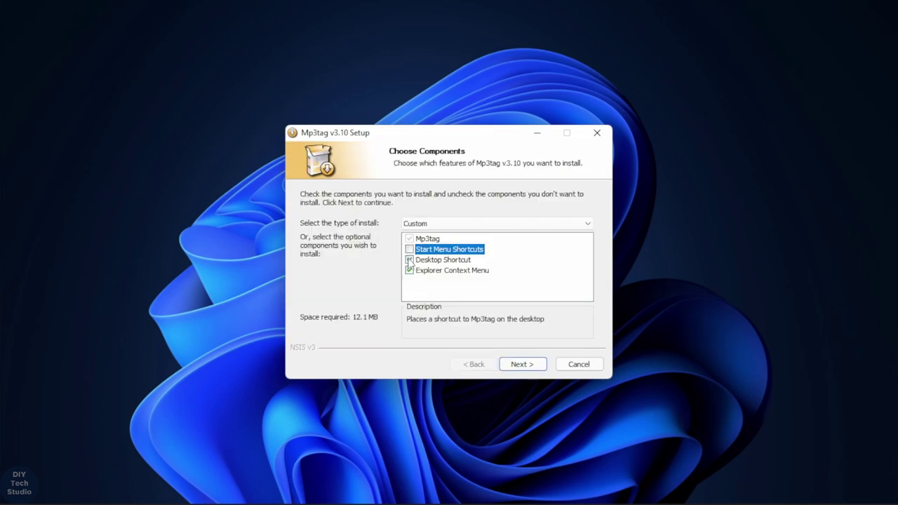
click(410, 271)
click(410, 270)
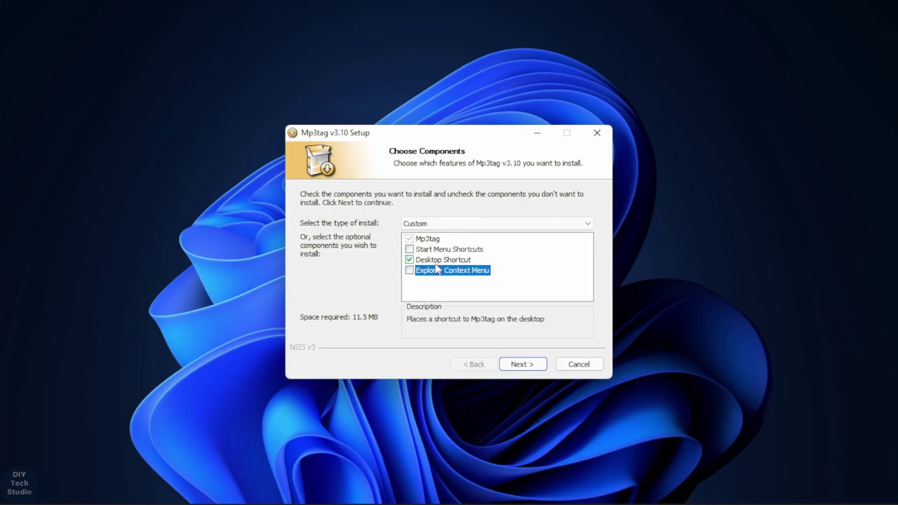
click(523, 364)
Set the install location to a new folder D:\Software\MP3tag.
click(552, 285)
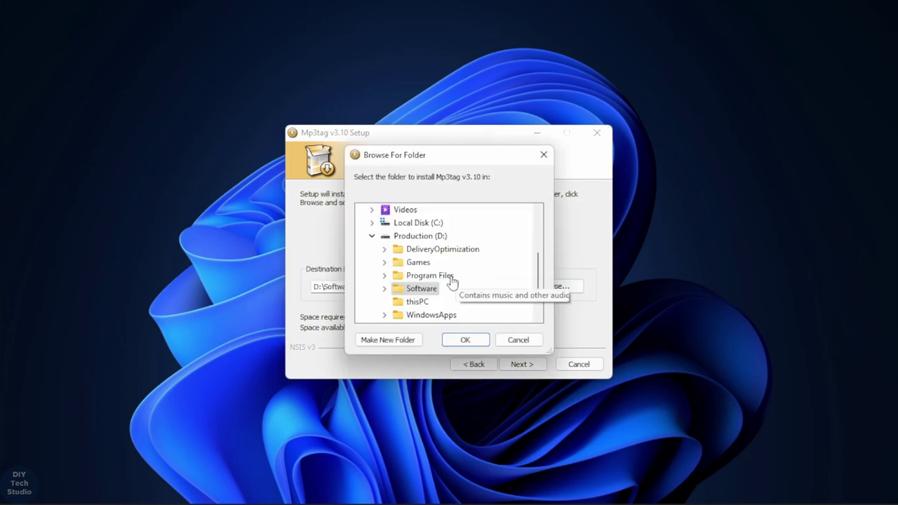
click(396, 339)
text(M)
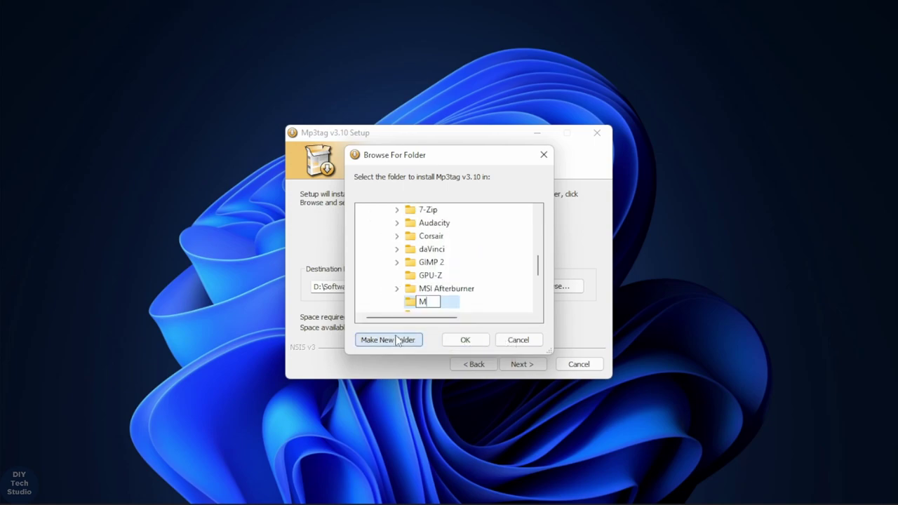
text(P3tag)
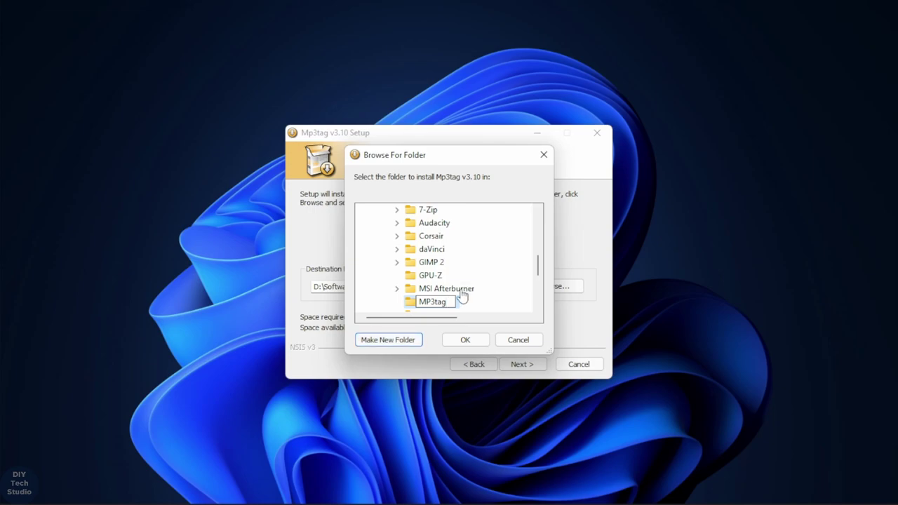
click(465, 339)
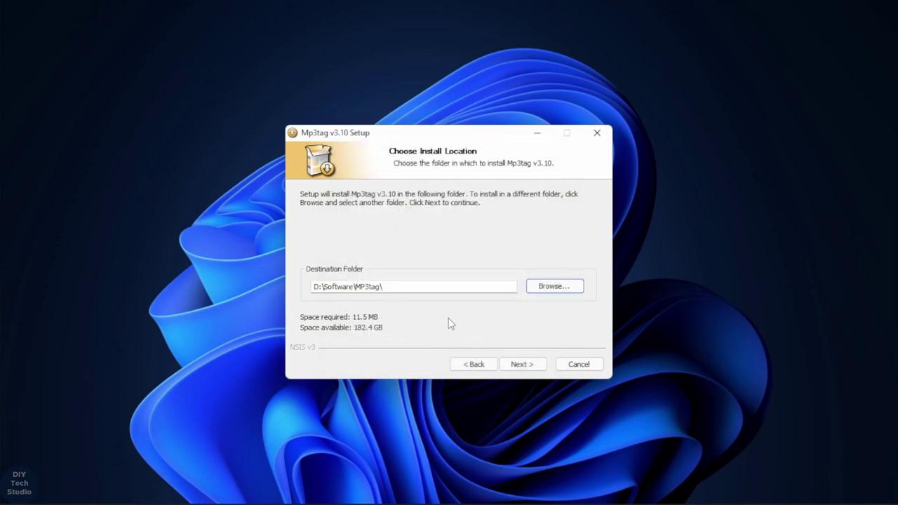
Run the installation, finish setup and launch Mp3tag from its desktop shortcut.
click(522, 364)
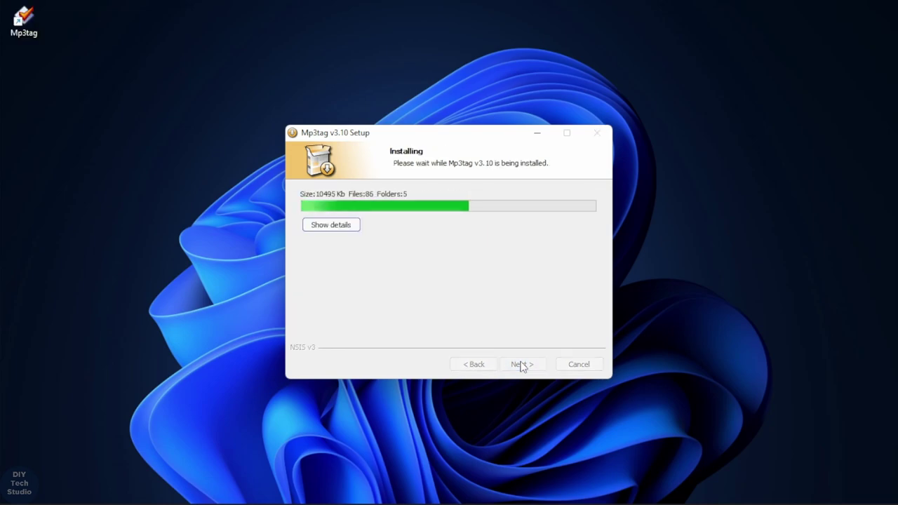
click(522, 365)
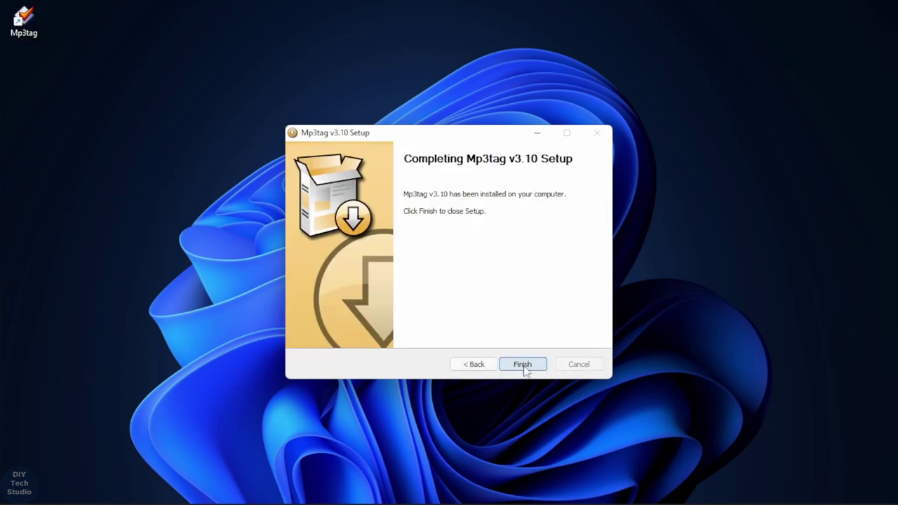
click(523, 365)
double_click(23, 20)
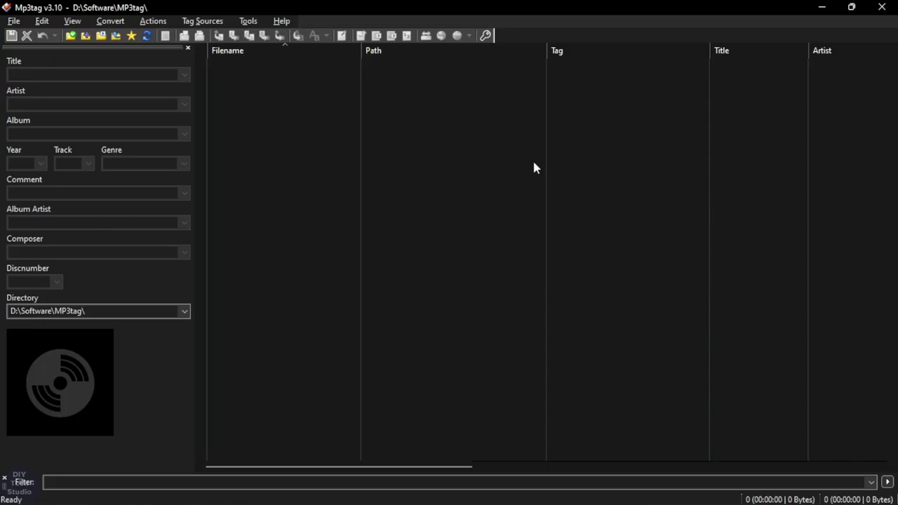
Choose Light as the Color Mode in Options > Appearance, confirm, and restart Mp3tag.
click(249, 21)
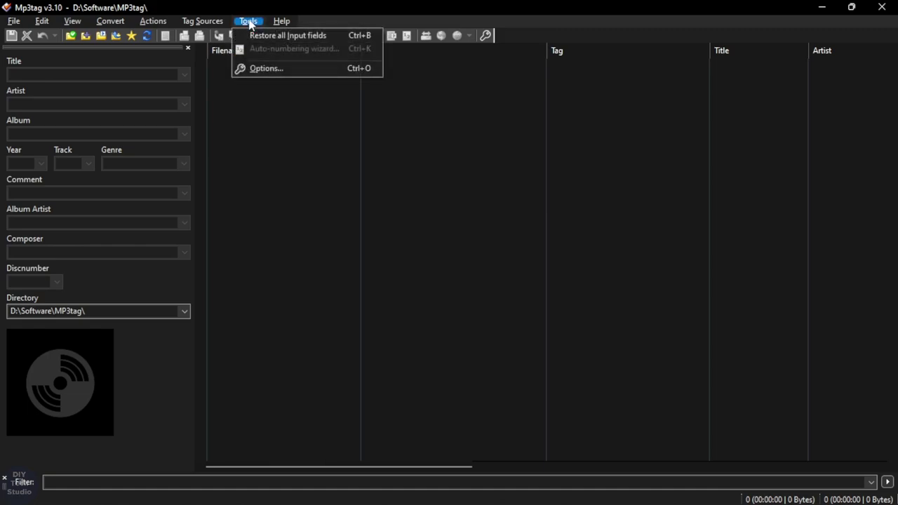
click(271, 68)
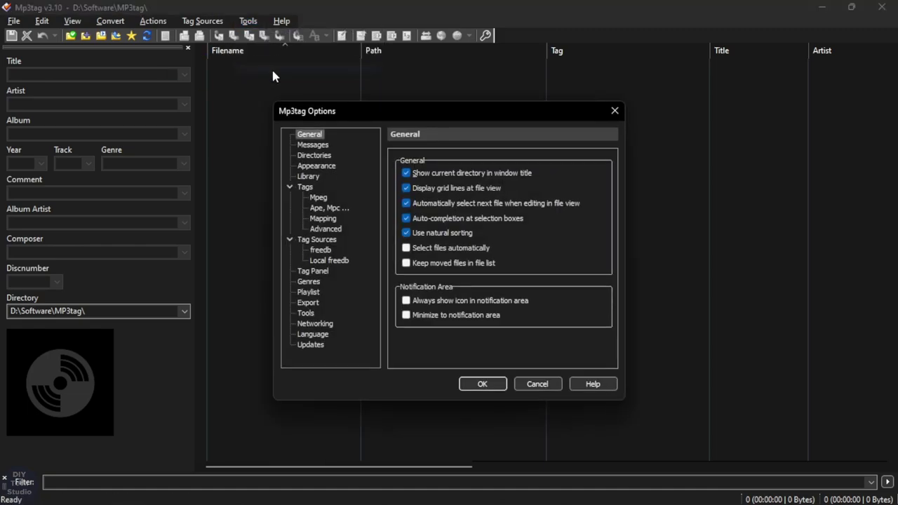
click(317, 168)
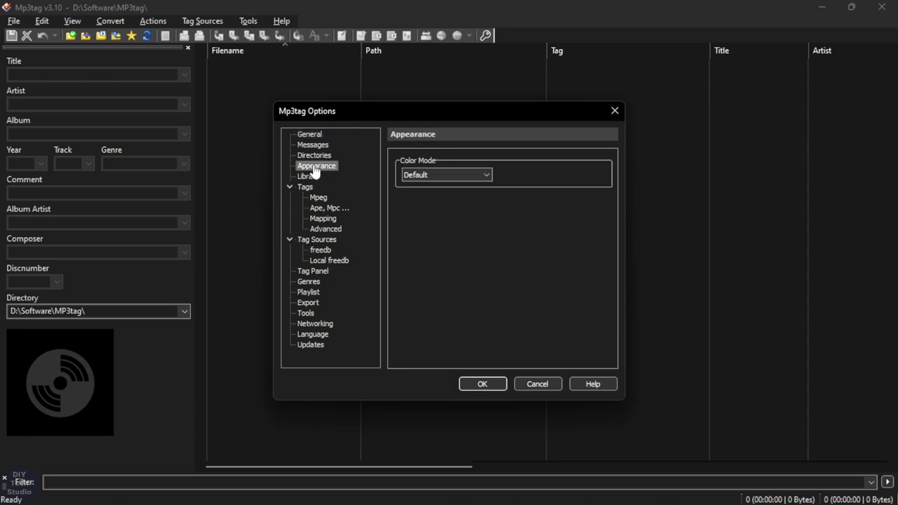
click(487, 177)
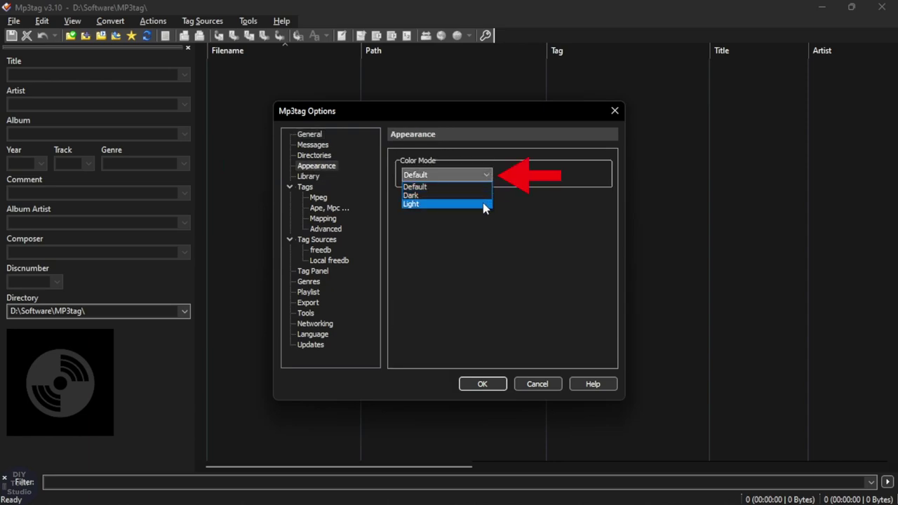
click(482, 204)
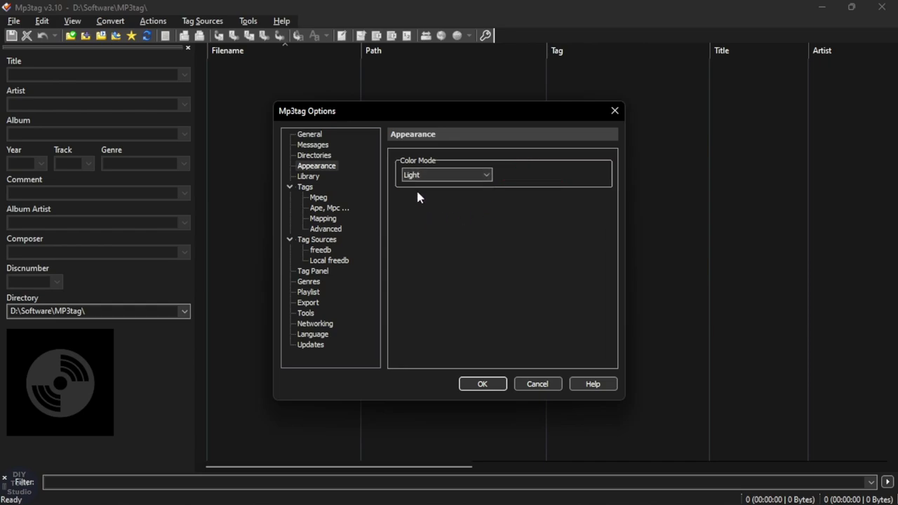
click(482, 384)
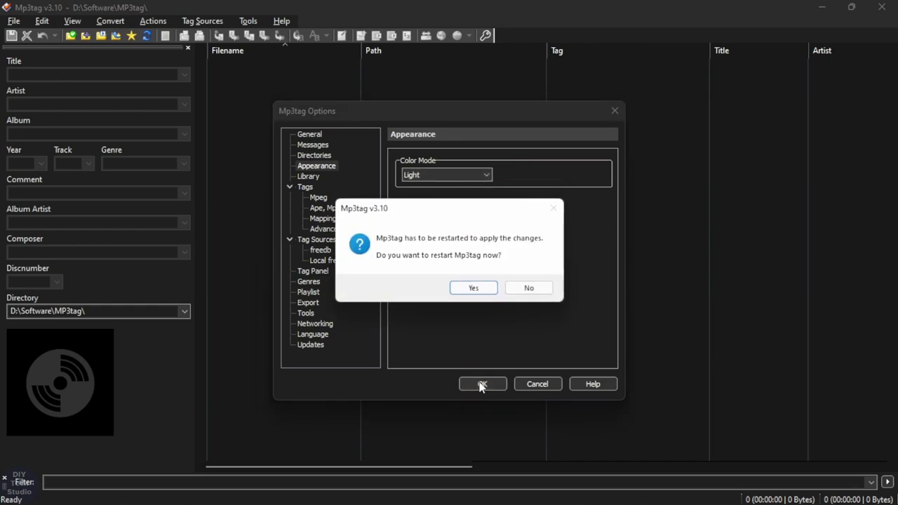
click(473, 289)
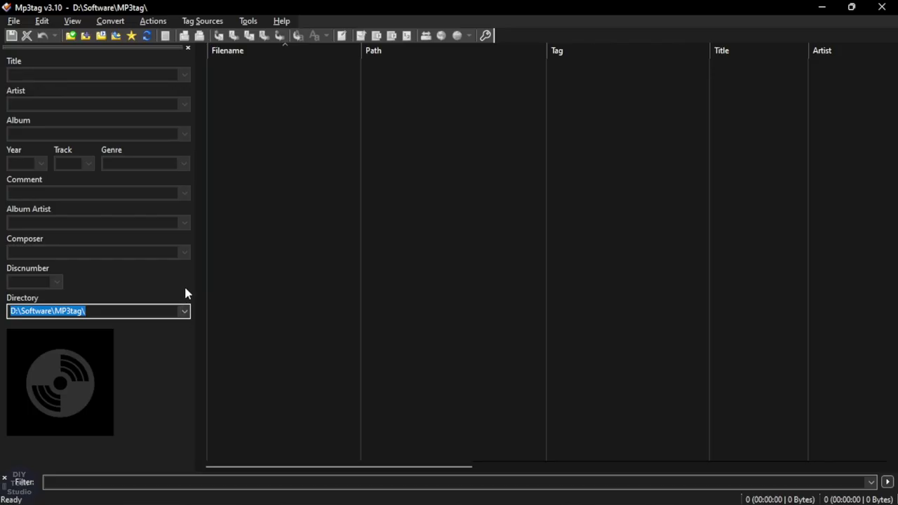
Load E:\Songs with its subdirectories Sub Folder 1 and Sub Folder 2 into the file list.
click(14, 21)
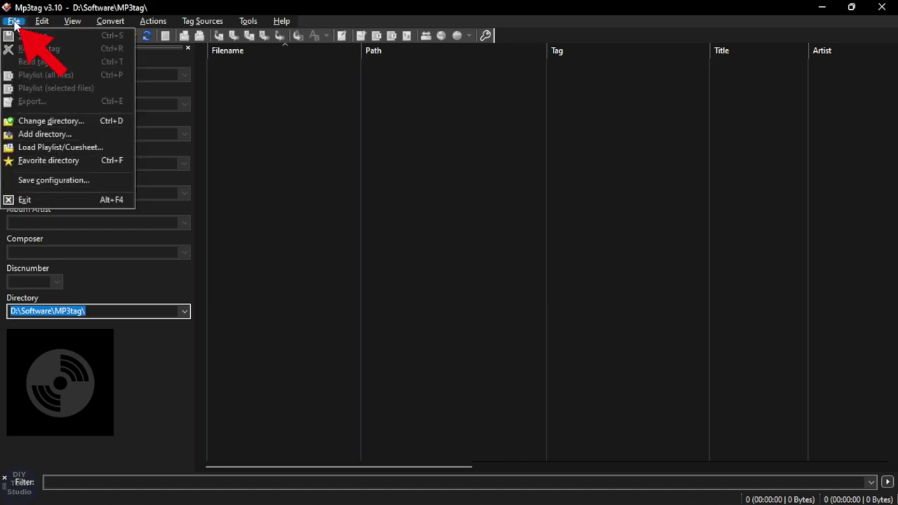
click(59, 137)
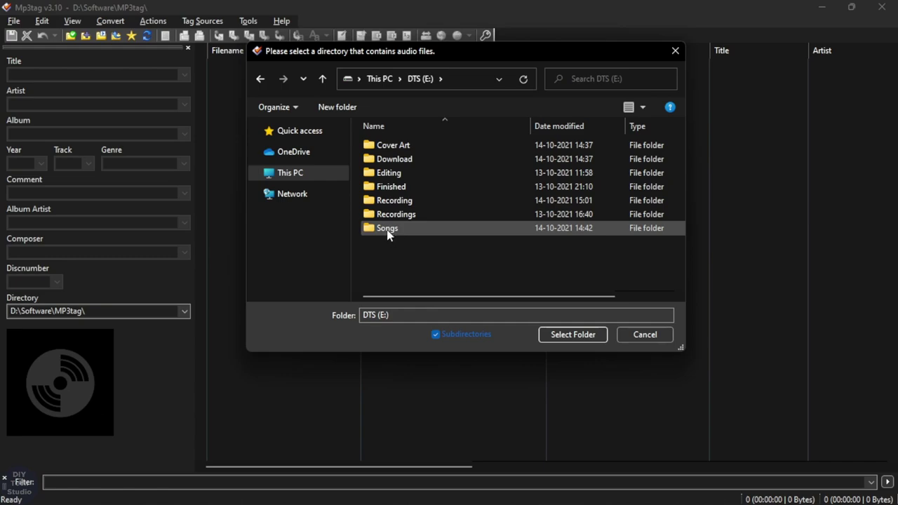
click(388, 232)
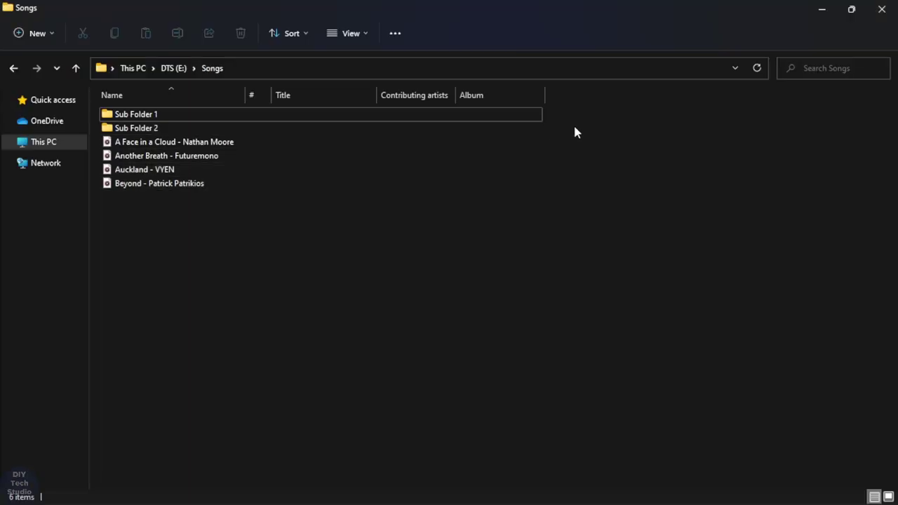
drag(574, 127, 473, 115)
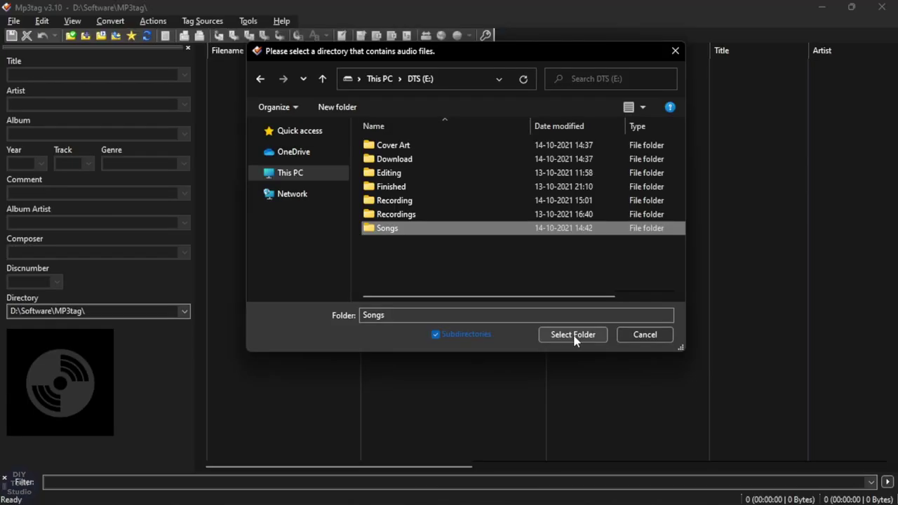
click(573, 335)
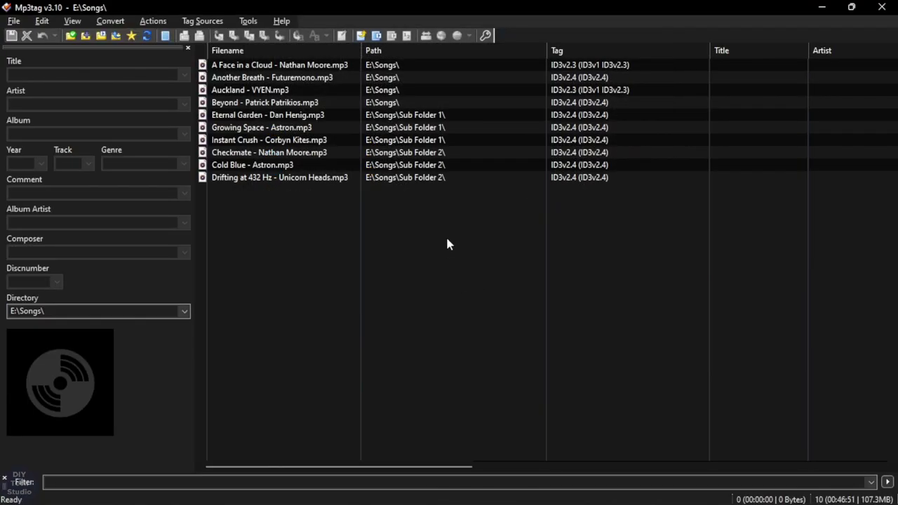
drag(451, 181, 439, 120)
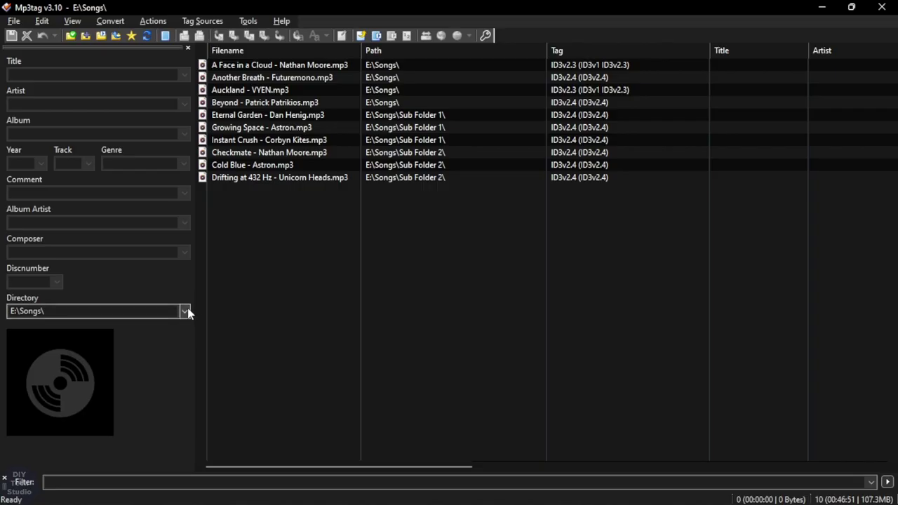
Delete D:\Software\MP3tag\ from the Directory dropdown history, leaving only E:\Songs\.
click(185, 312)
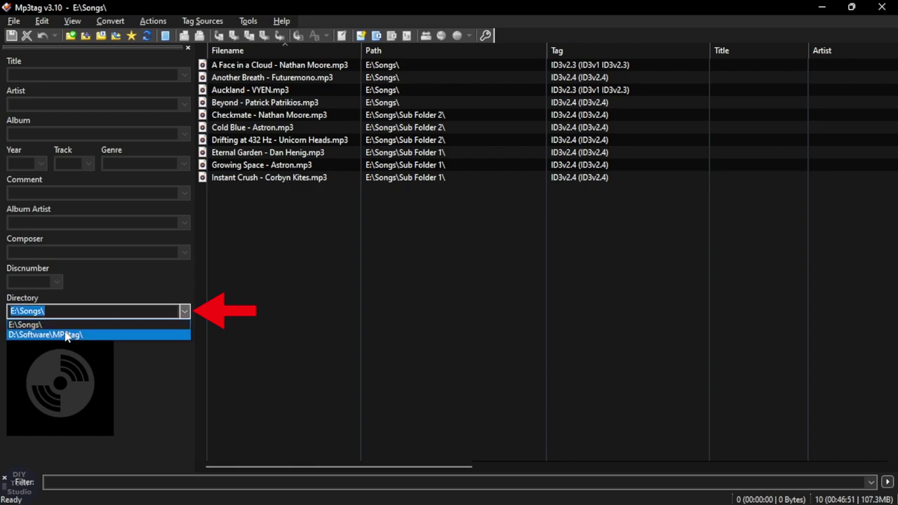
click(66, 335)
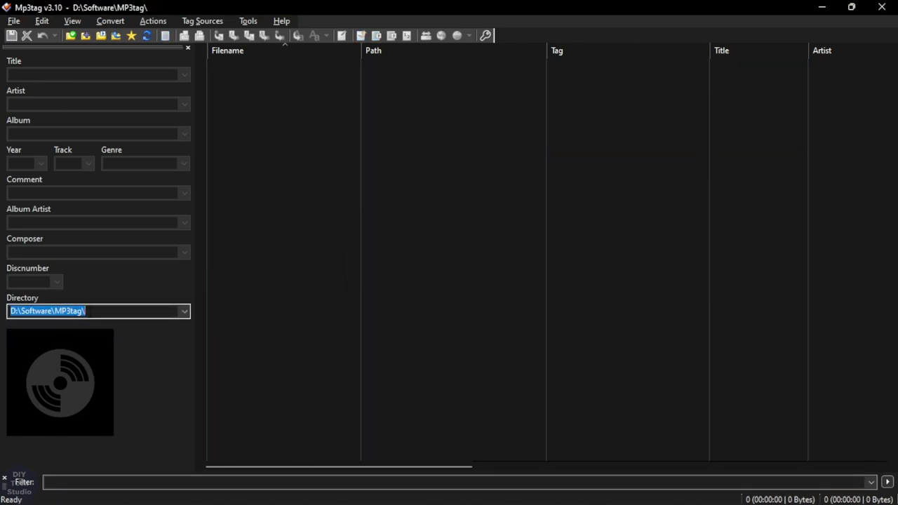
key(Delete)
click(184, 312)
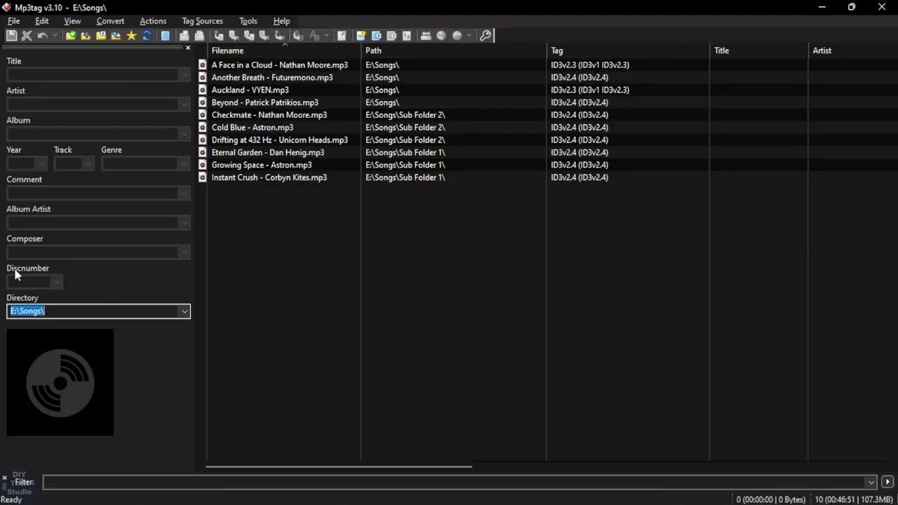
Hide unneeded tag panel fields such as Discnumber, and open the file list column options.
right_click(106, 56)
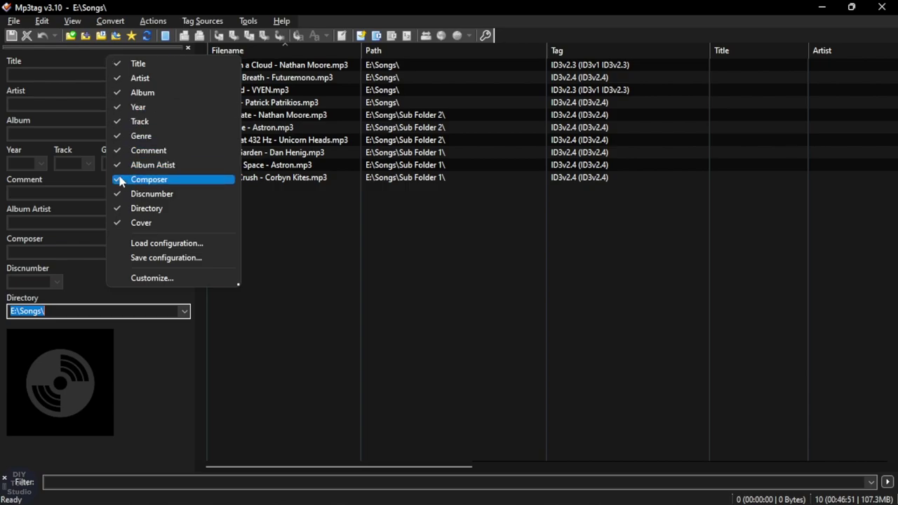
click(132, 195)
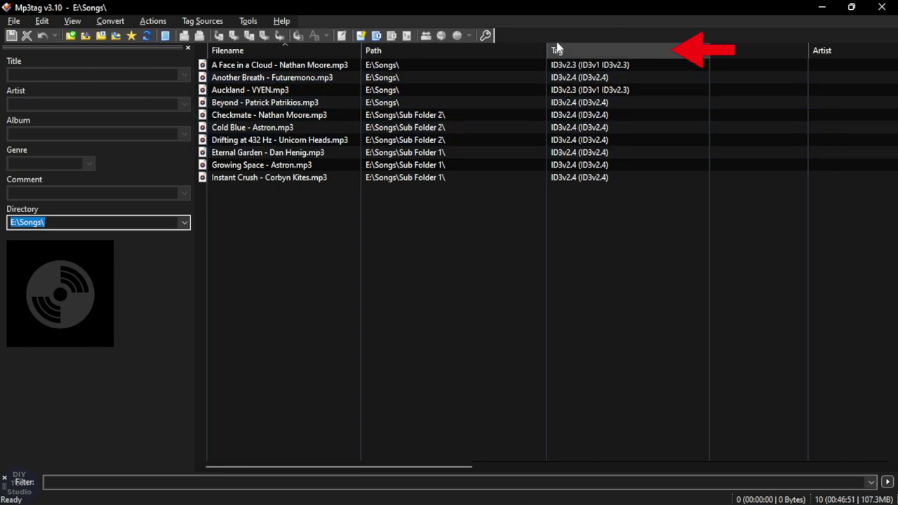
right_click(527, 51)
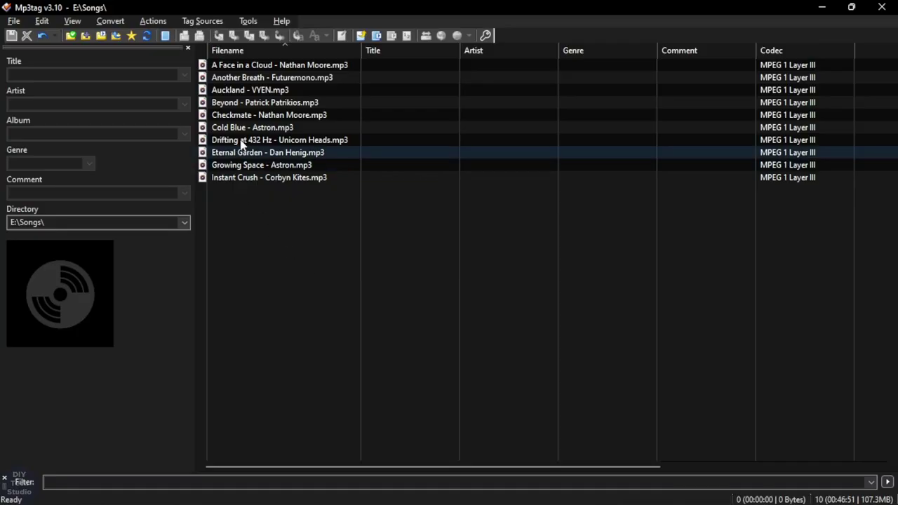
Play A Face in a Cloud to preview it.
right_click(274, 68)
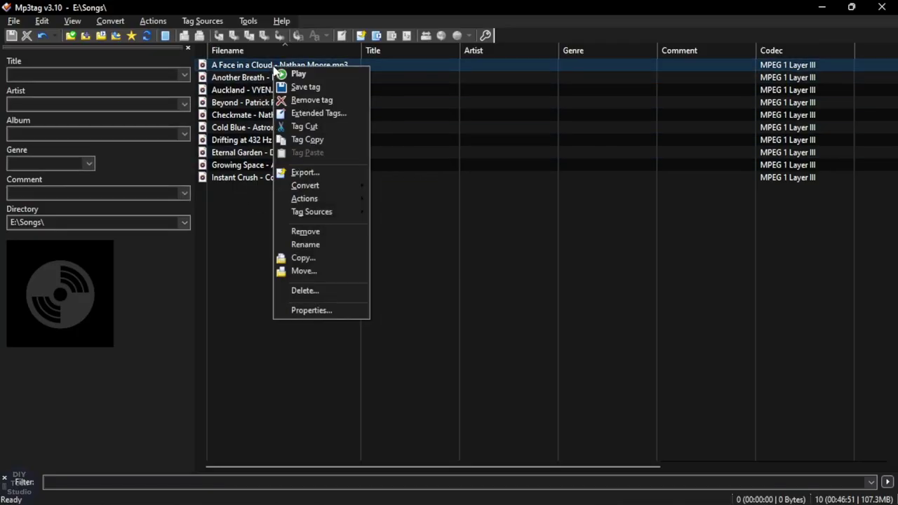
click(310, 76)
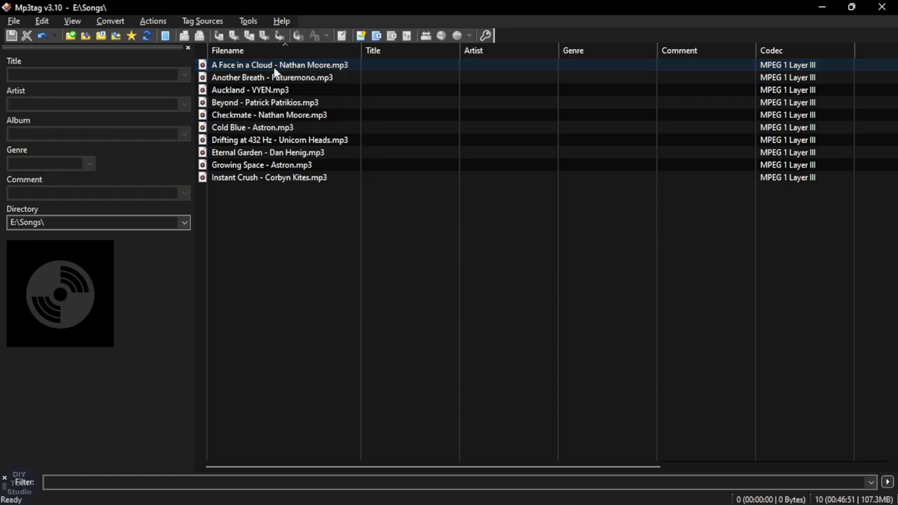
double_click(274, 68)
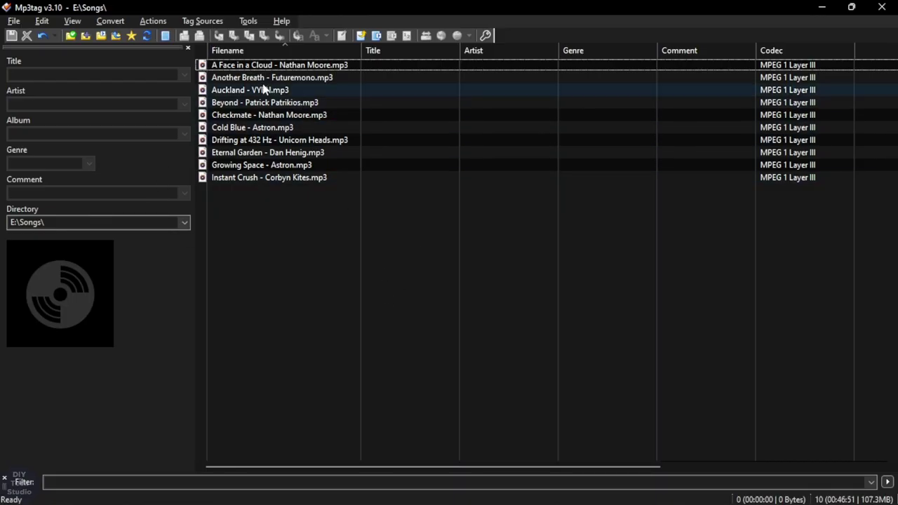
Fill the Title and Artist fields by splitting the pasted file name.
click(293, 65)
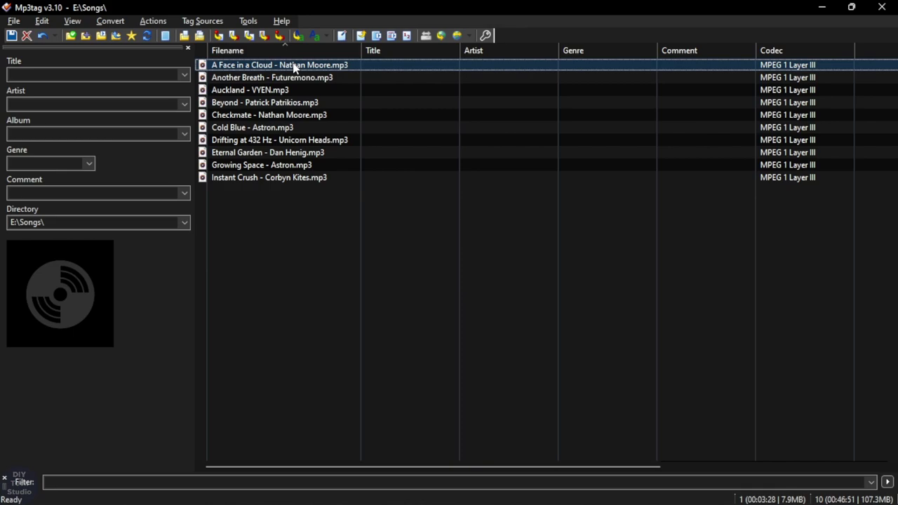
click(98, 74)
text(A Face in a Cloud - Nathan Moore.mp3)
key(shift+Left)
key(shift+Left)
key(shift+Left)
key(shift+Left)
key(shift+Left)
key(shift+Left)
key(shift+Left)
key(shift+Left)
key(shift+Left)
key(shift+Left)
key(shift+Left)
key(shift+Left)
key(shift+Left)
key(shift+Left)
key(shift+Left)
key(shift+Left)
key(shift+Left)
key(shift+Left)
key(shift+Left)
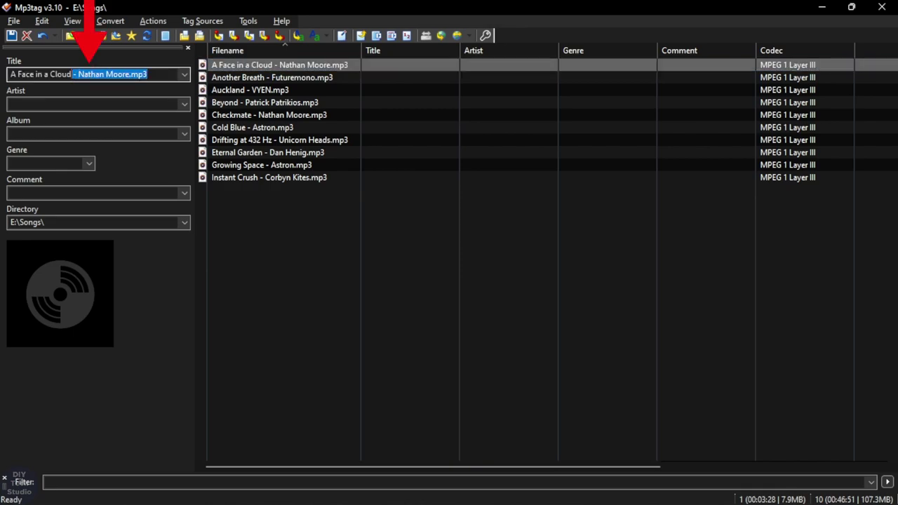
key(ctrl+x)
click(42, 104)
key(ctrl+v)
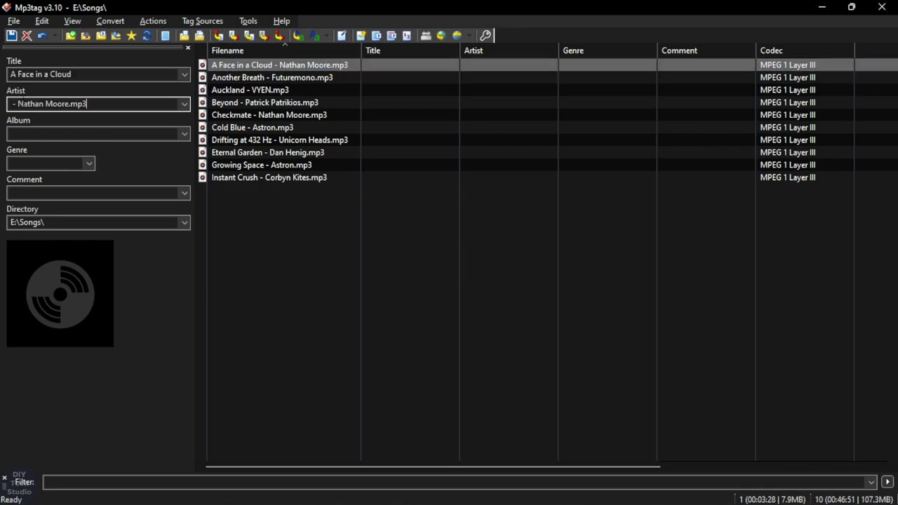
key(Delete)
key(End)
key(shift+Left)
key(shift+Left)
key(shift+Left)
key(shift+Left)
key(Delete)
Set album Youtube Audio Library, genre Ambient, comment For Tutorials, and save the tag.
click(60, 134)
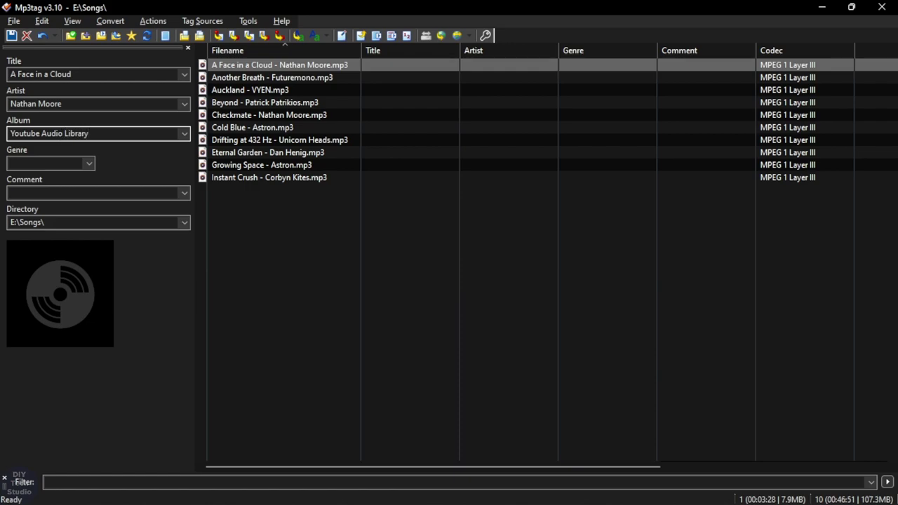
click(90, 164)
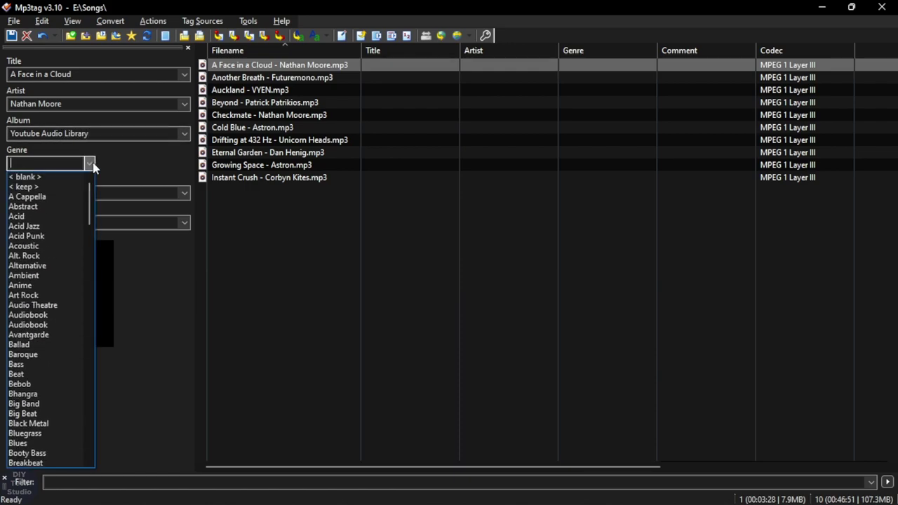
click(45, 274)
click(76, 193)
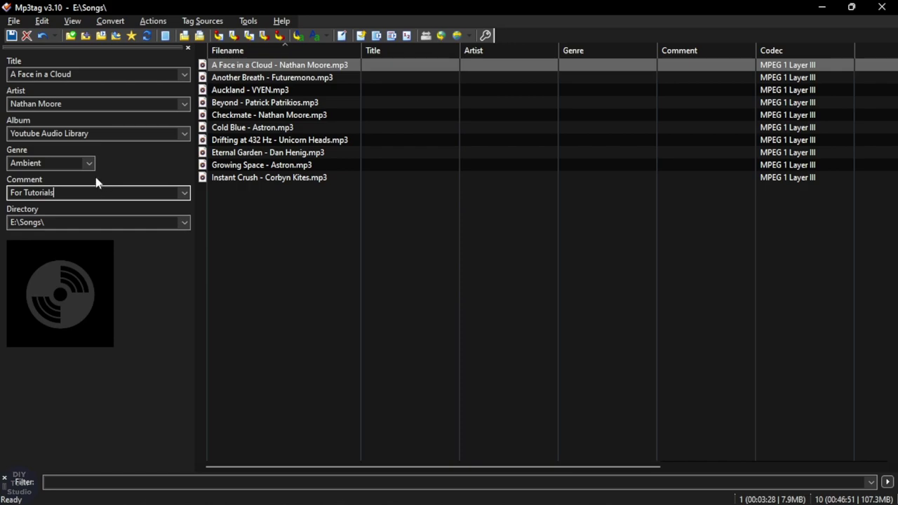
click(14, 21)
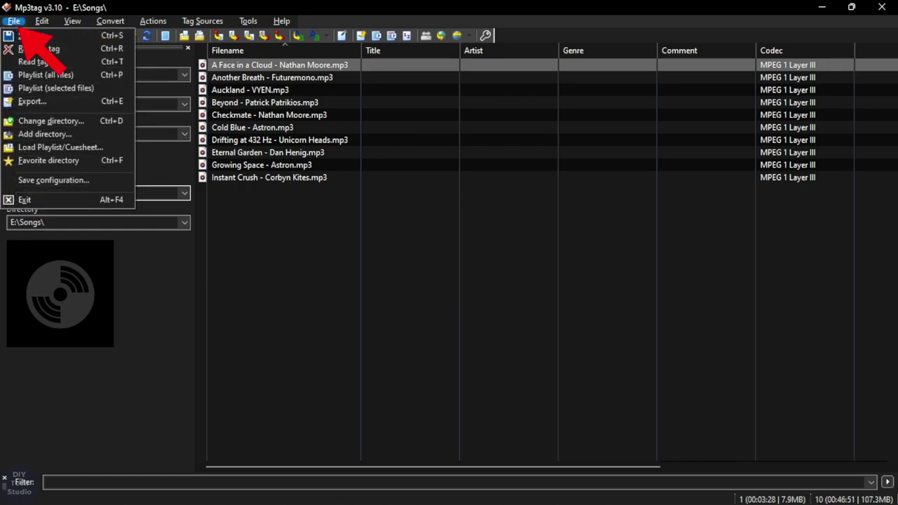
click(52, 37)
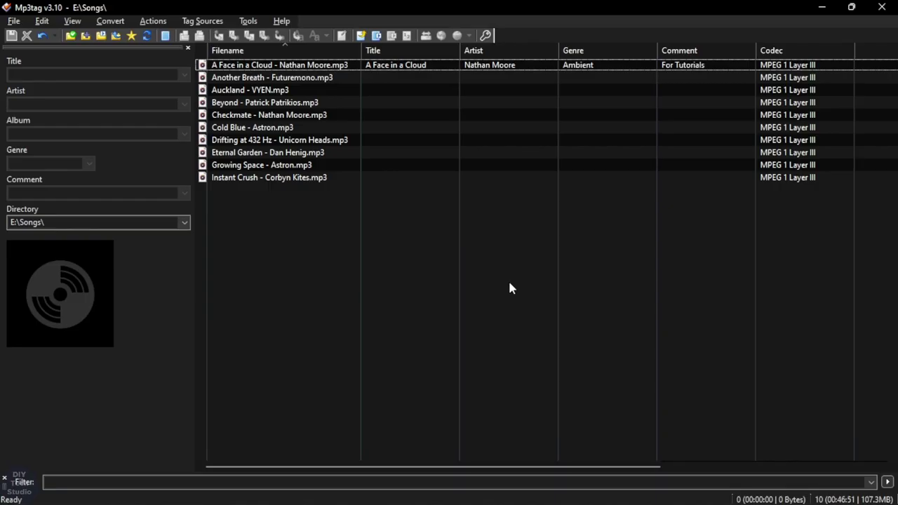
Select the nine untagged tracks, give them Youtube Audio Library, Ambient and For Tutorials, and save.
drag(546, 278, 344, 70)
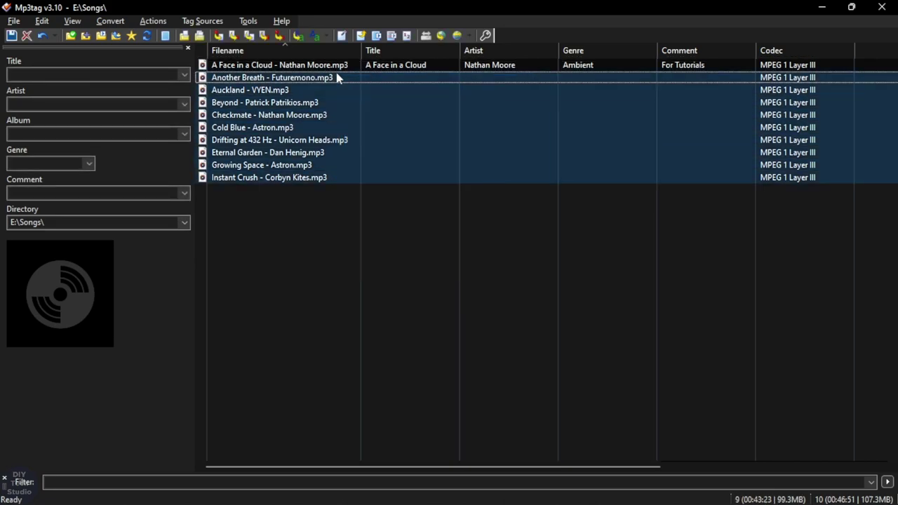
click(48, 136)
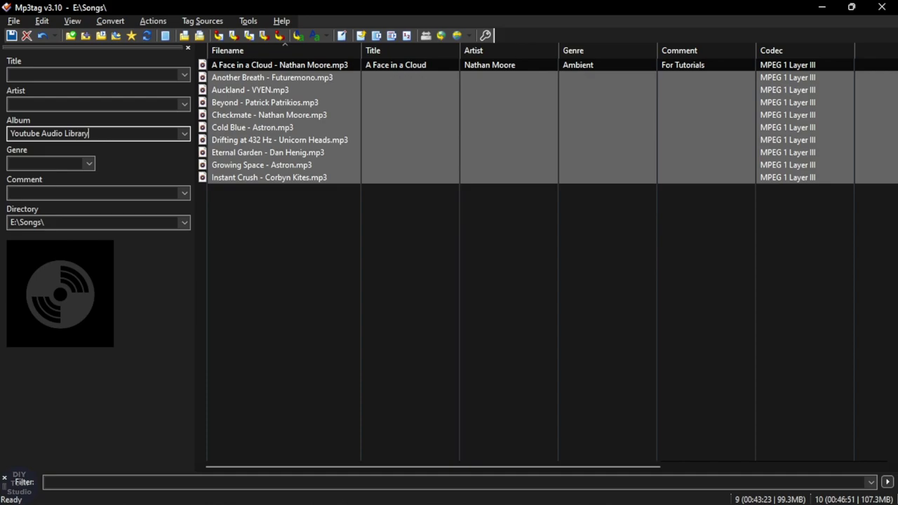
click(89, 163)
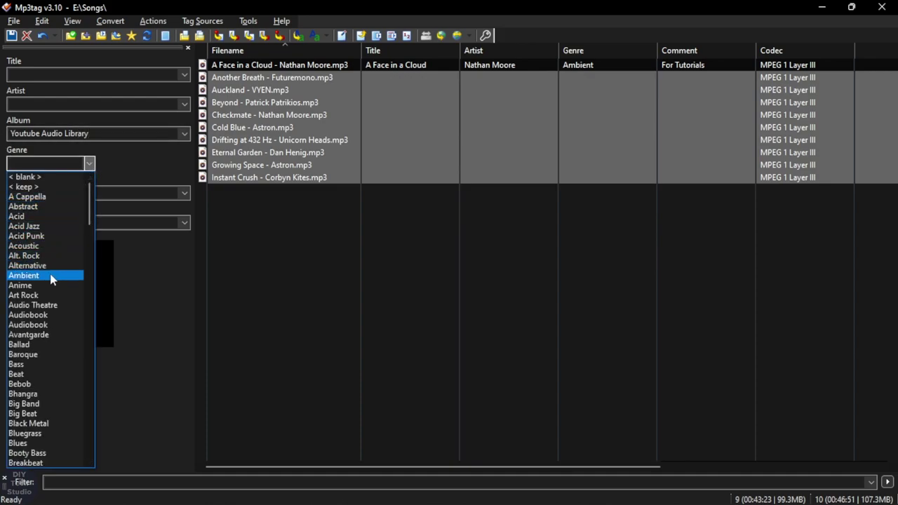
click(50, 273)
click(41, 193)
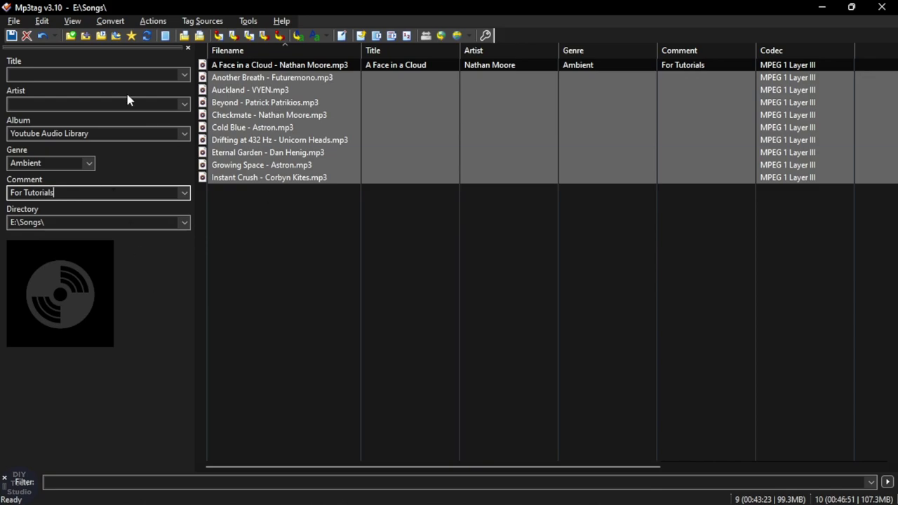
click(24, 21)
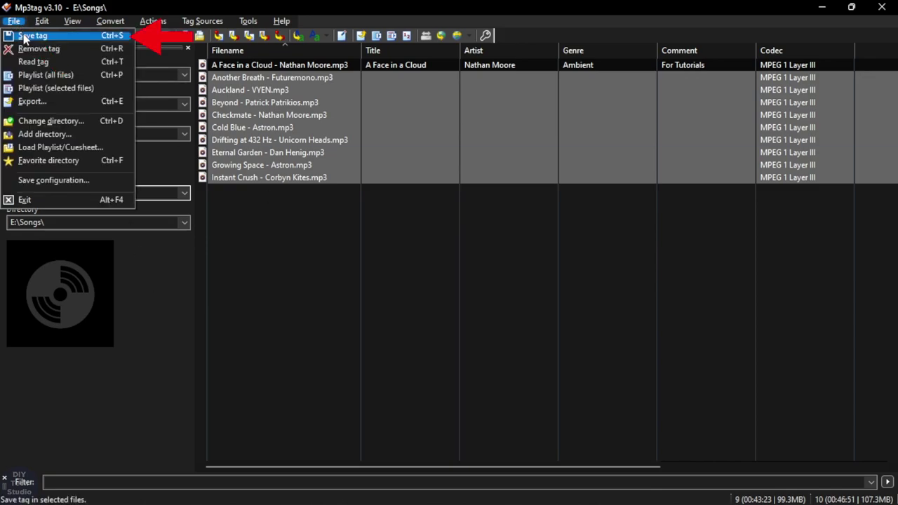
click(27, 36)
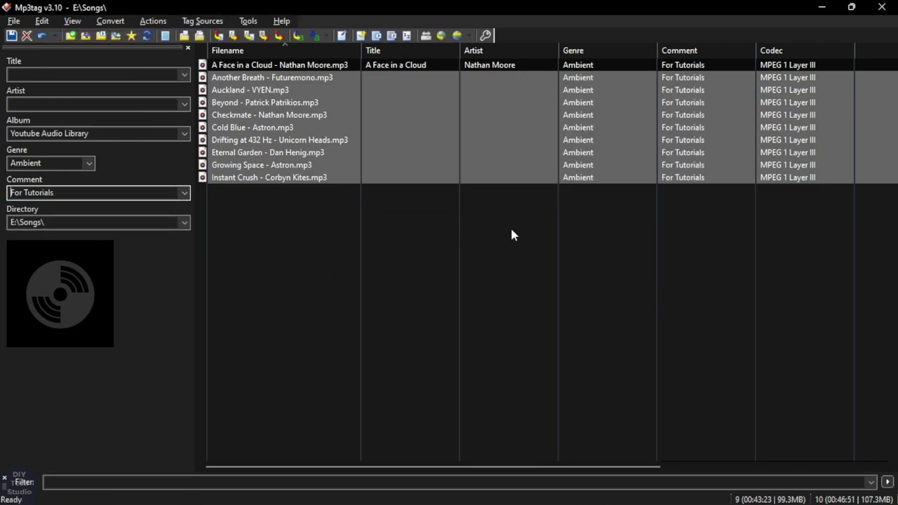
click(511, 235)
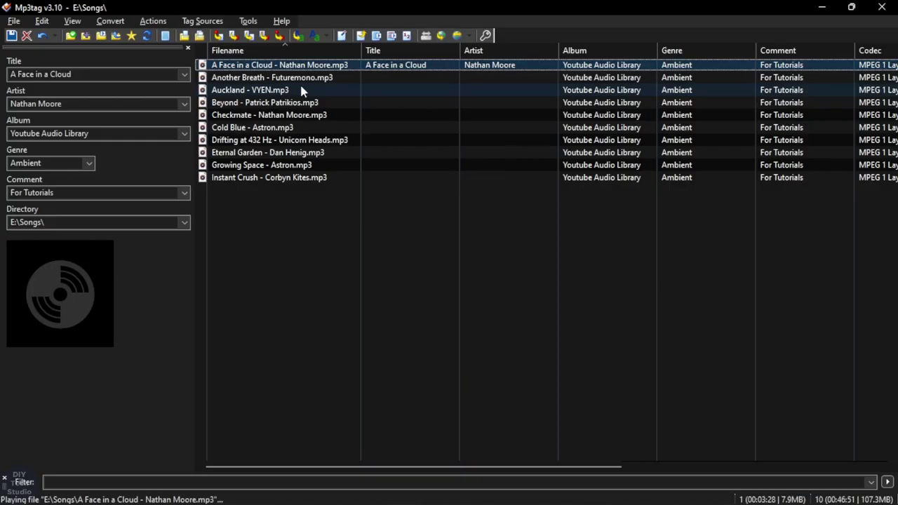
Rename the first song's file to drop the artist part, then save its tags.
click(310, 242)
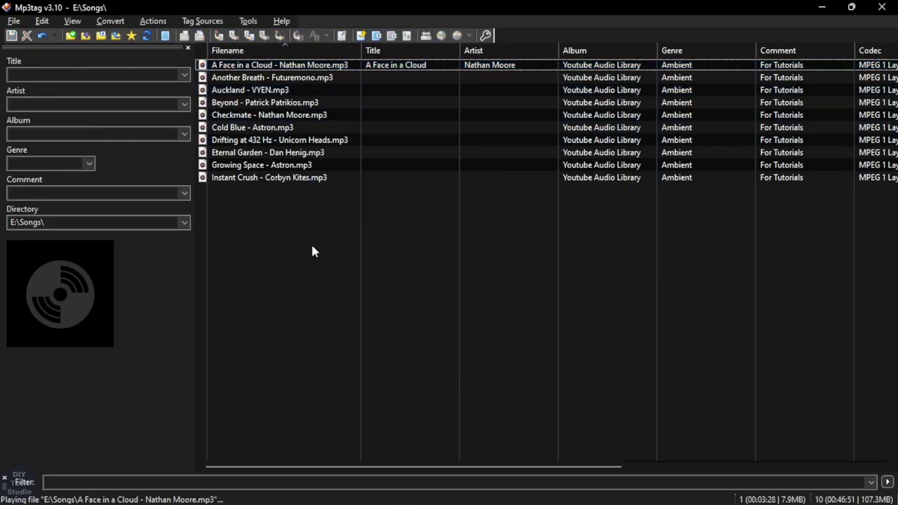
right_click(293, 66)
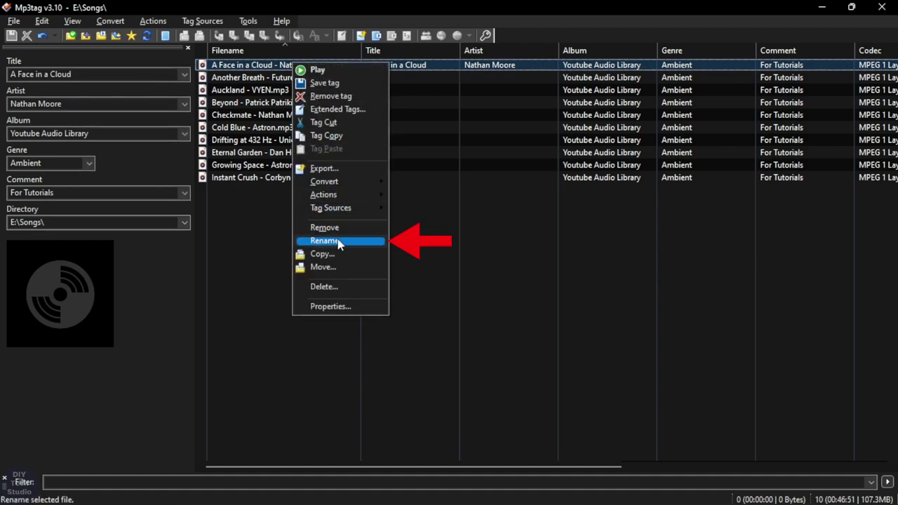
click(339, 242)
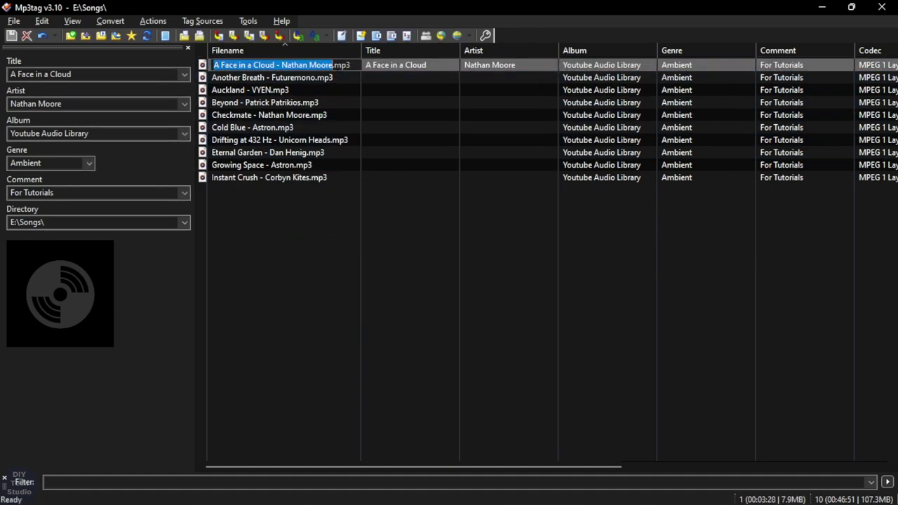
key(Right)
key(BackSpace)
key(BackSpace)
key(BackSpace)
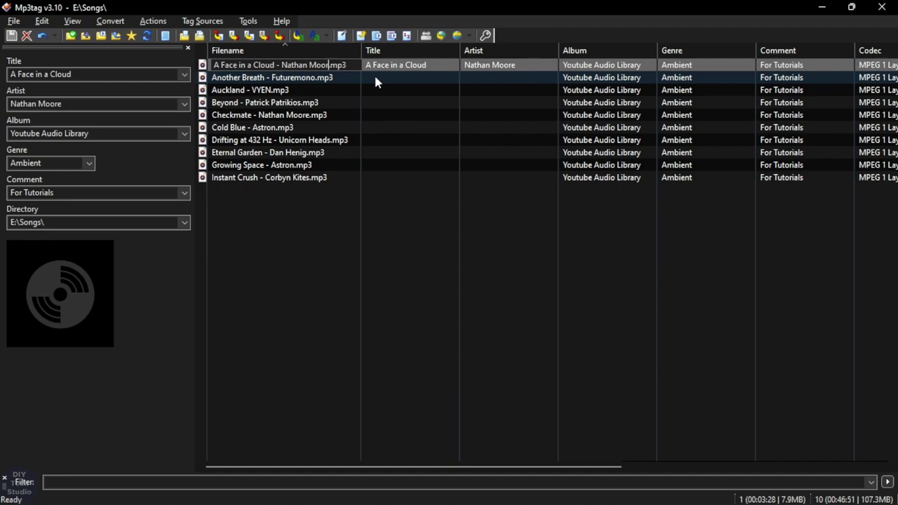
key(BackSpace)
key(BackSpace)
key(BackSpace)
key(BackSpace)
key(BackSpace)
key(BackSpace)
key(BackSpace)
key(BackSpace)
key(BackSpace)
key(BackSpace)
key(BackSpace)
key(BackSpace)
click(319, 230)
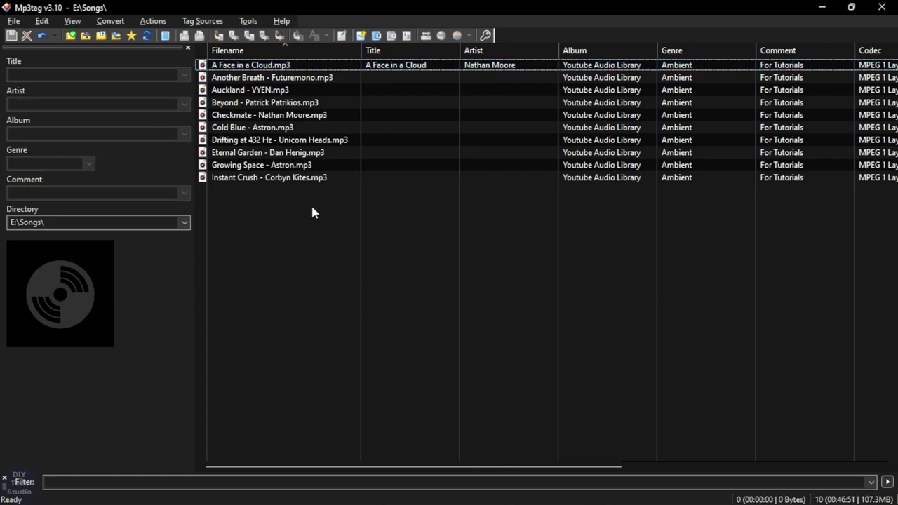
click(256, 68)
click(13, 20)
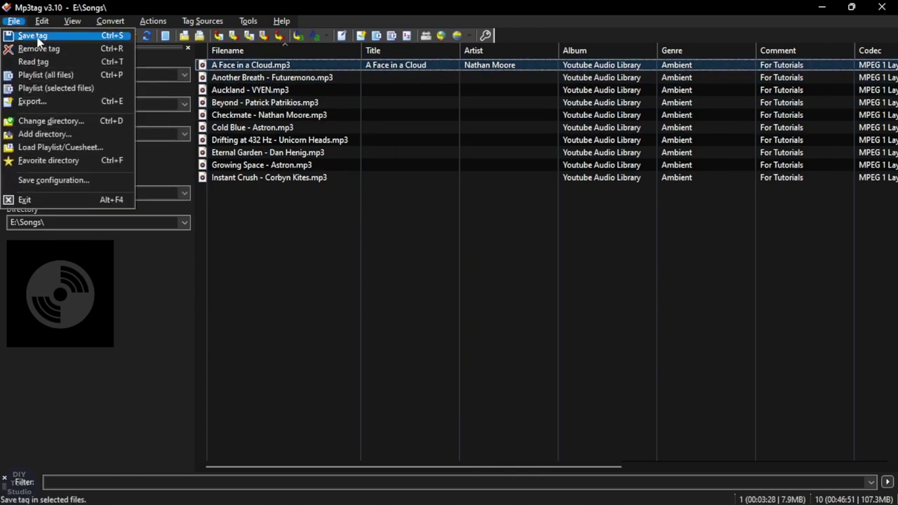
click(38, 36)
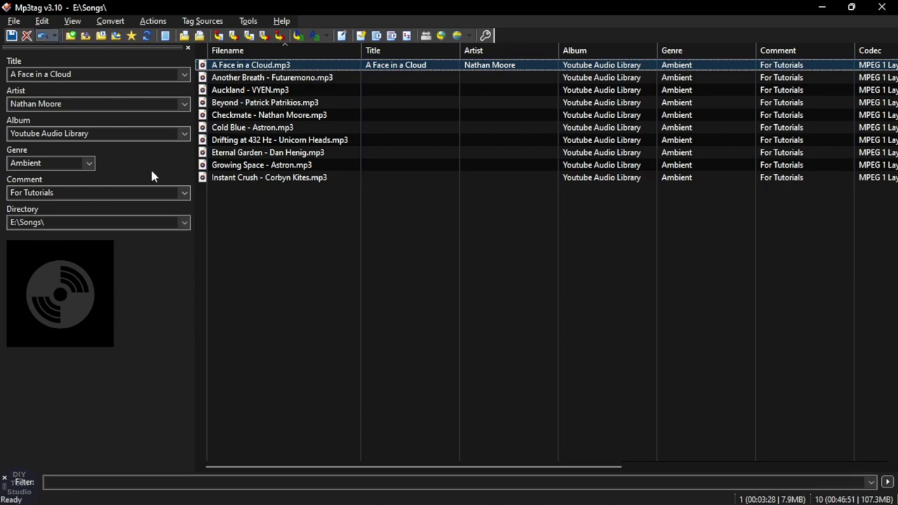
click(293, 237)
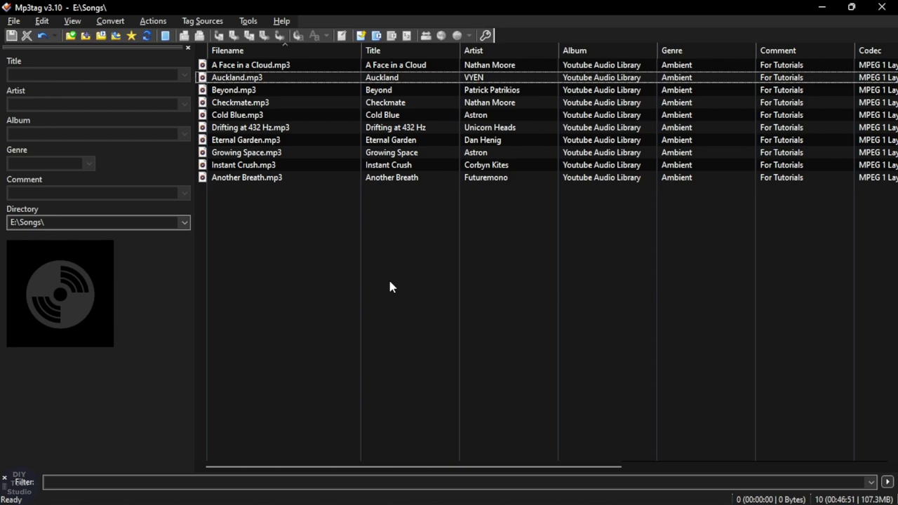
Browse the Cover art directory in Options > Directories to E:\Cover Art.
click(250, 23)
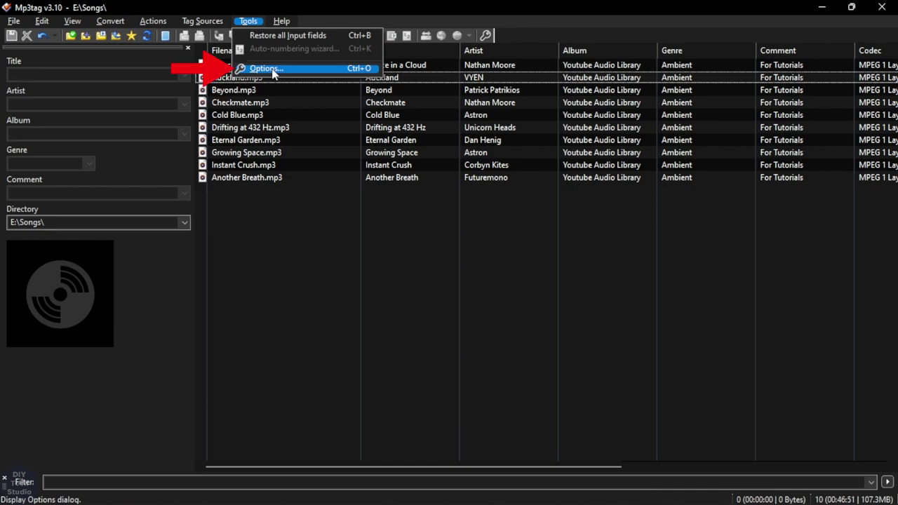
click(272, 70)
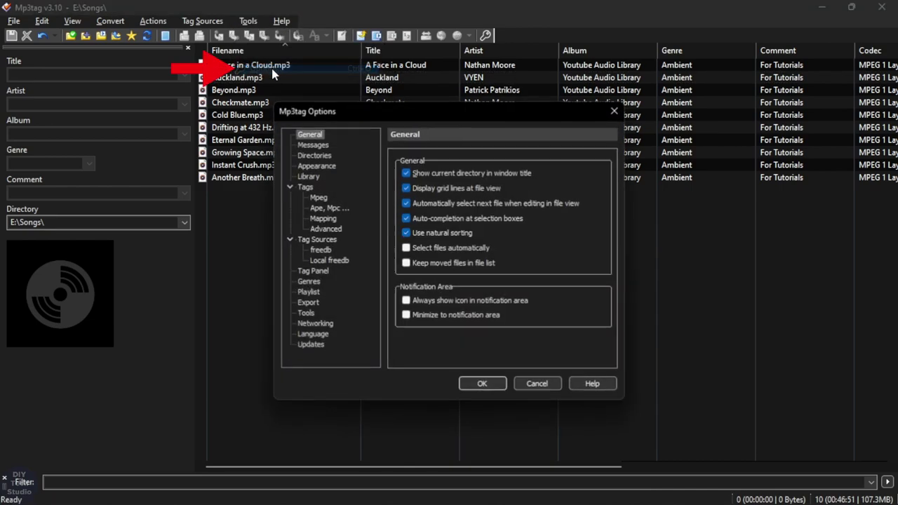
click(316, 157)
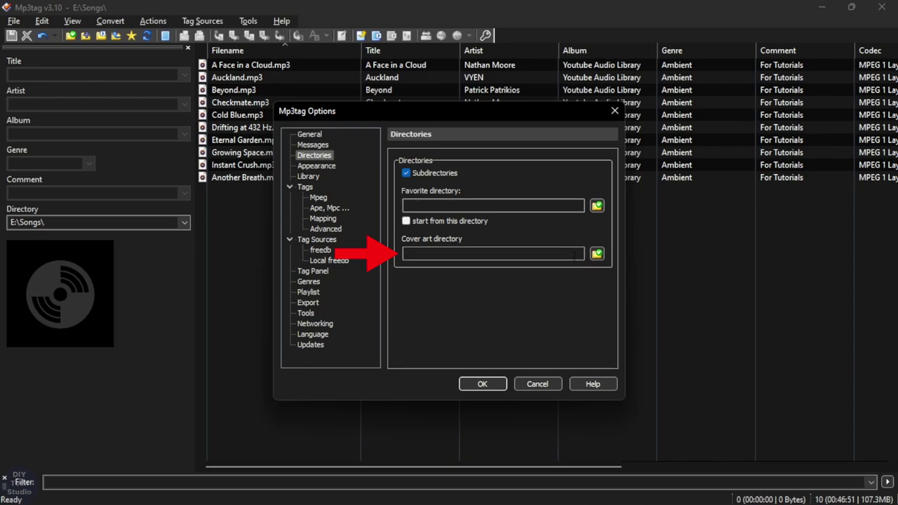
click(596, 254)
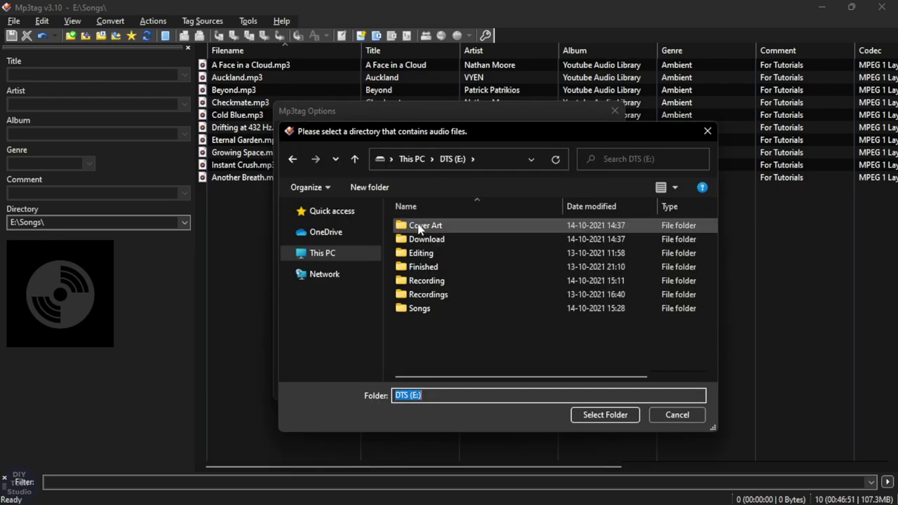
click(421, 226)
click(595, 414)
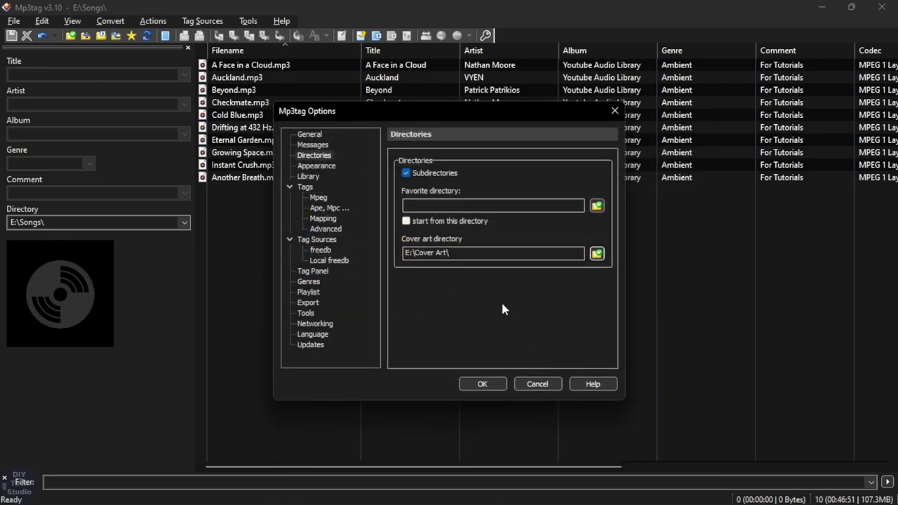
Close preferences, set the Youtube Audio Library image as all ten songs' front cover, and save.
click(483, 384)
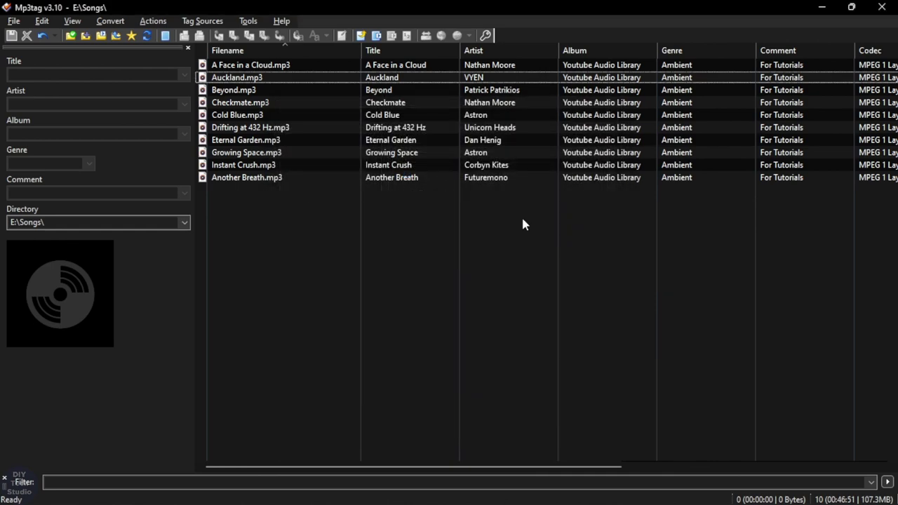
drag(521, 217, 367, 65)
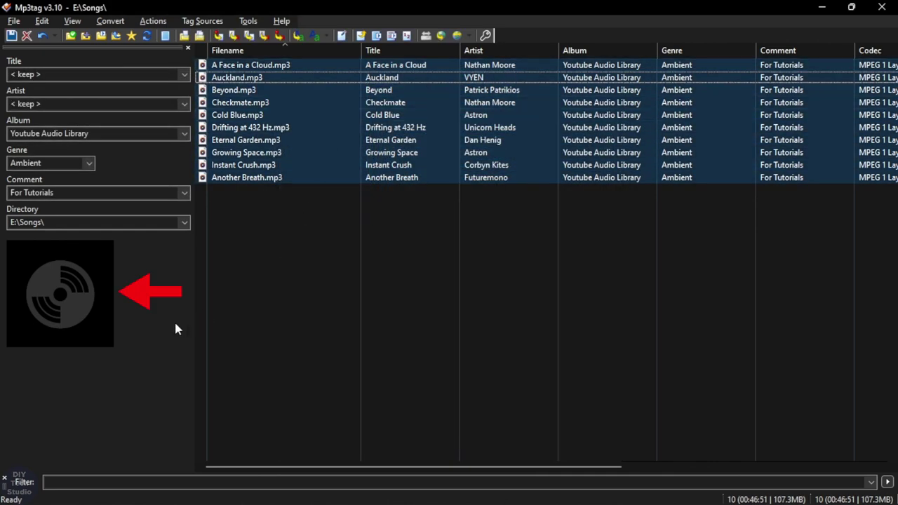
right_click(65, 280)
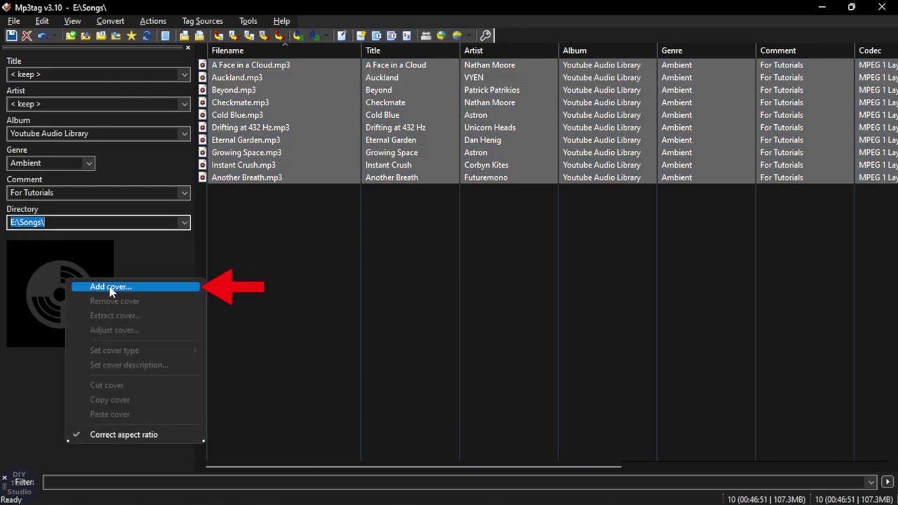
click(110, 287)
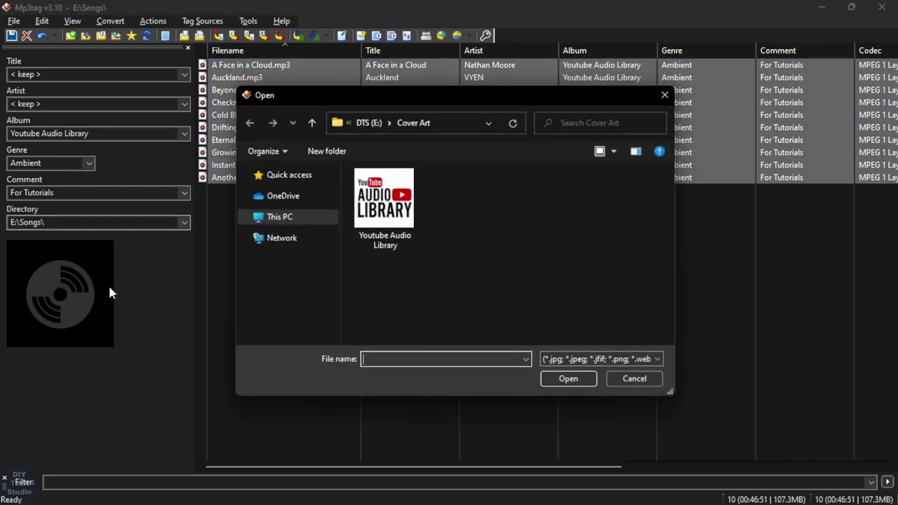
click(386, 214)
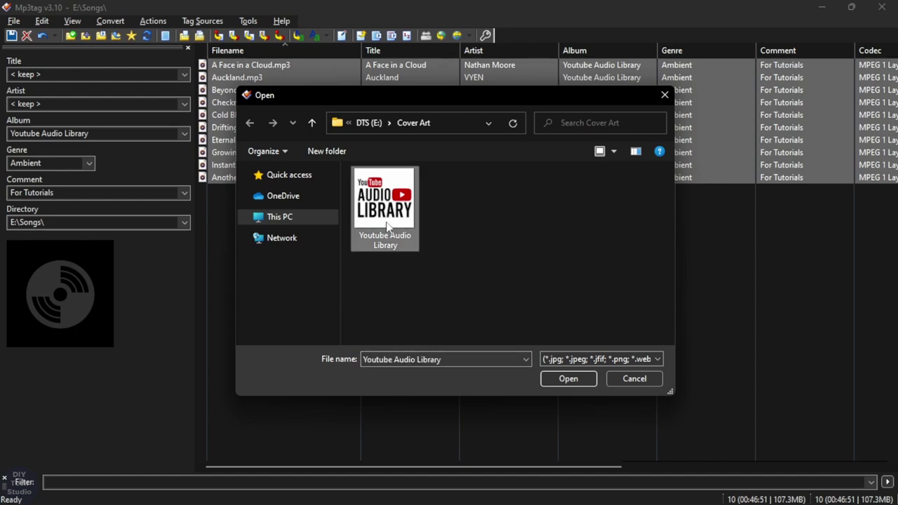
click(562, 378)
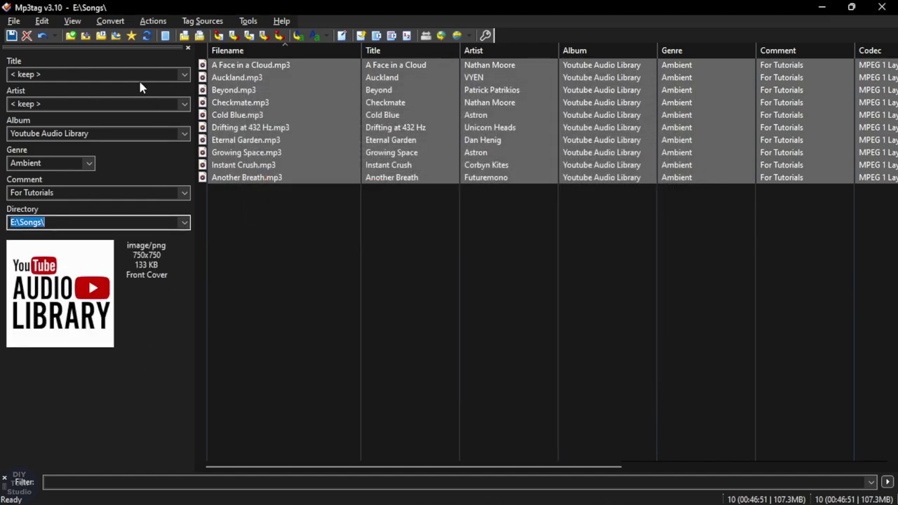
click(18, 23)
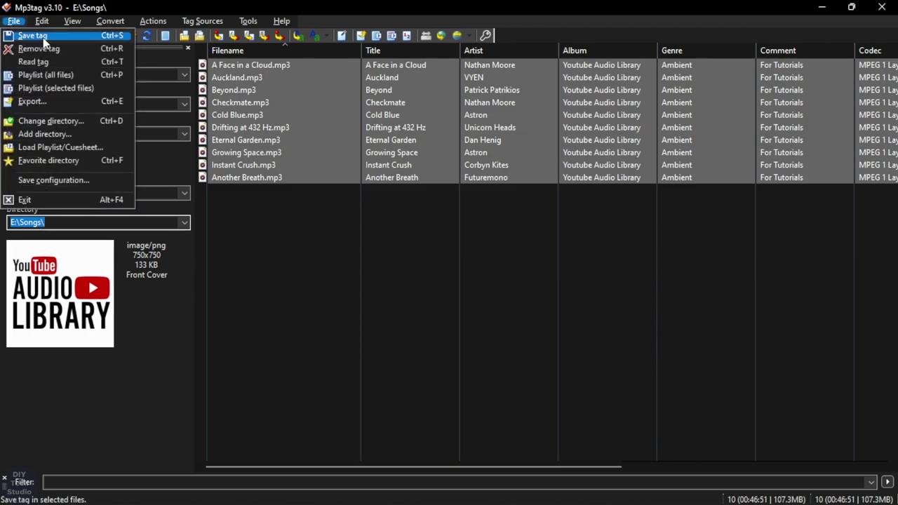
click(44, 44)
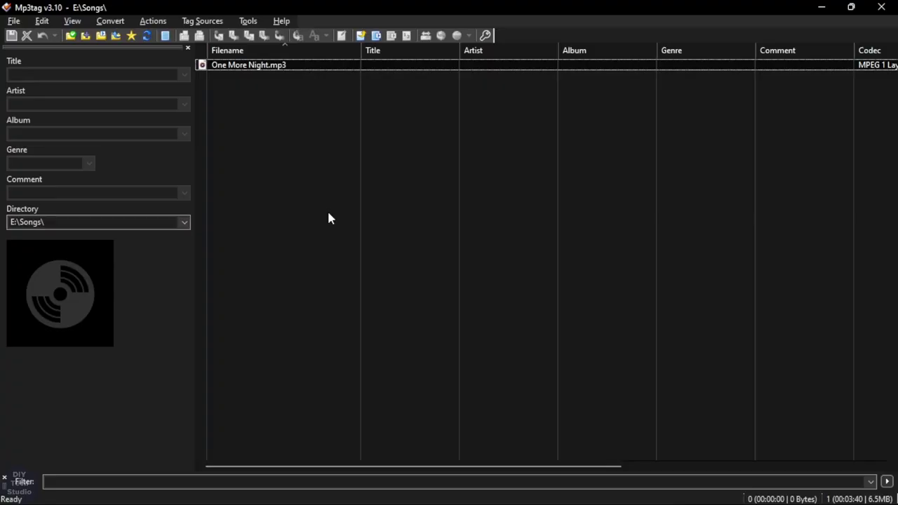
Fetch MusicBrainz tags and cover for One More Night.mp3 from the Maroon 5 single.
click(274, 66)
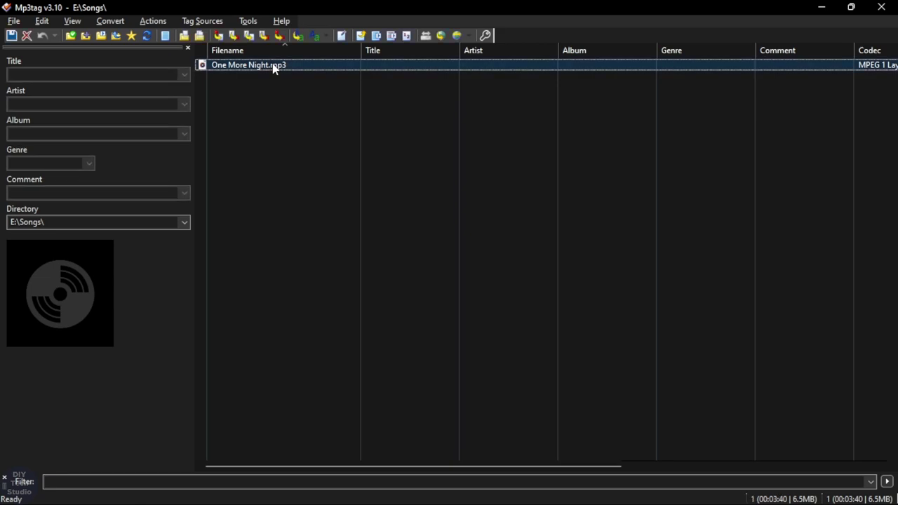
click(202, 21)
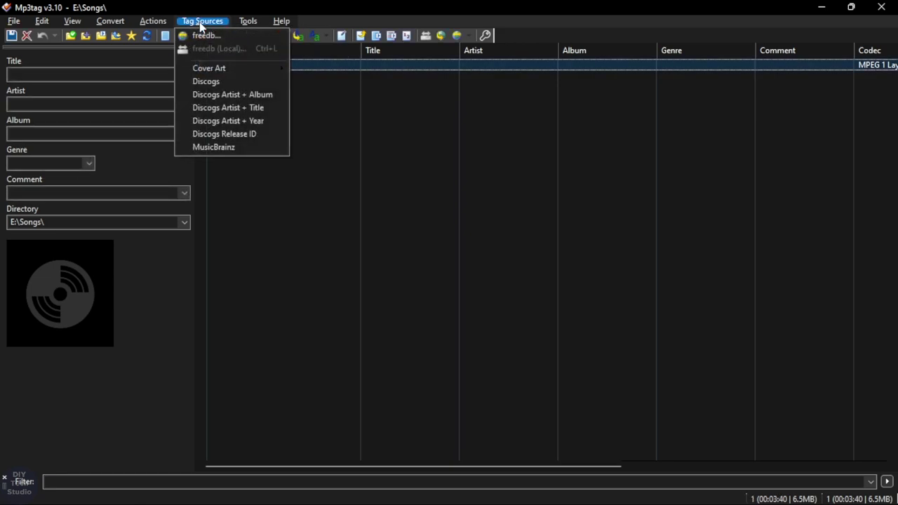
click(233, 147)
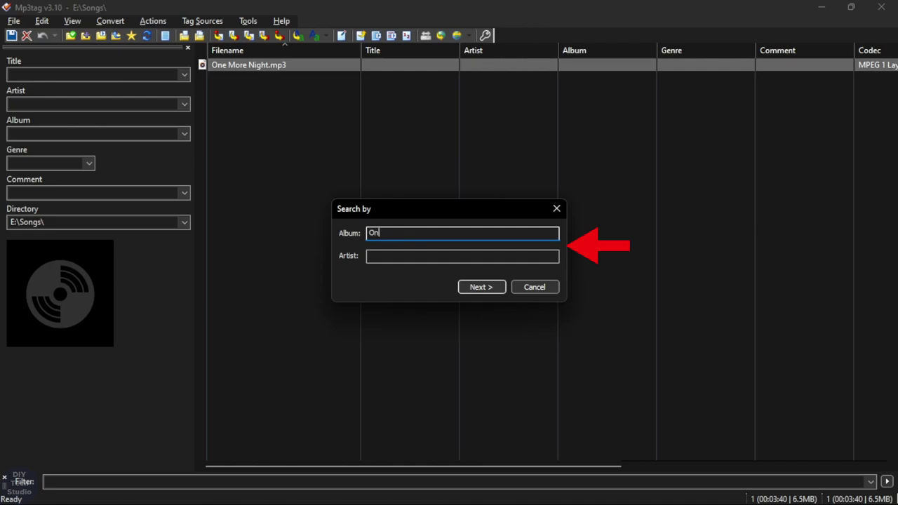
text(One More Night)
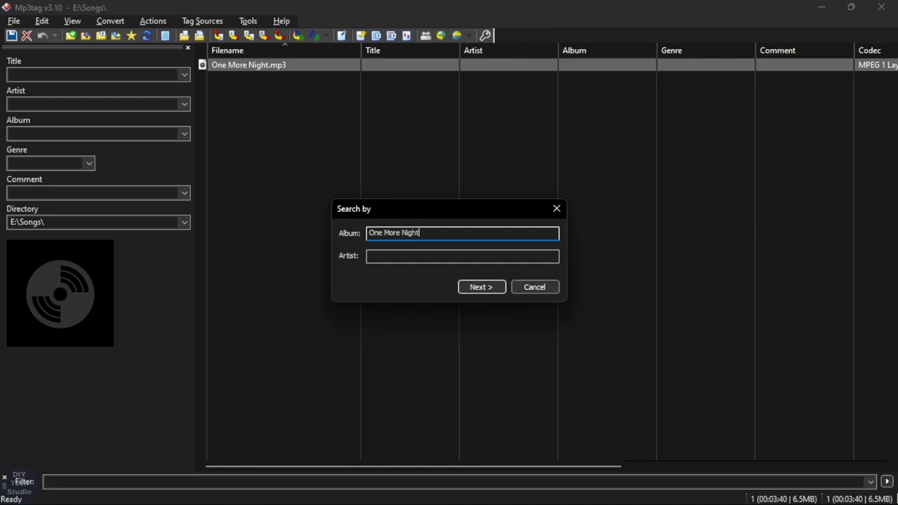
click(482, 287)
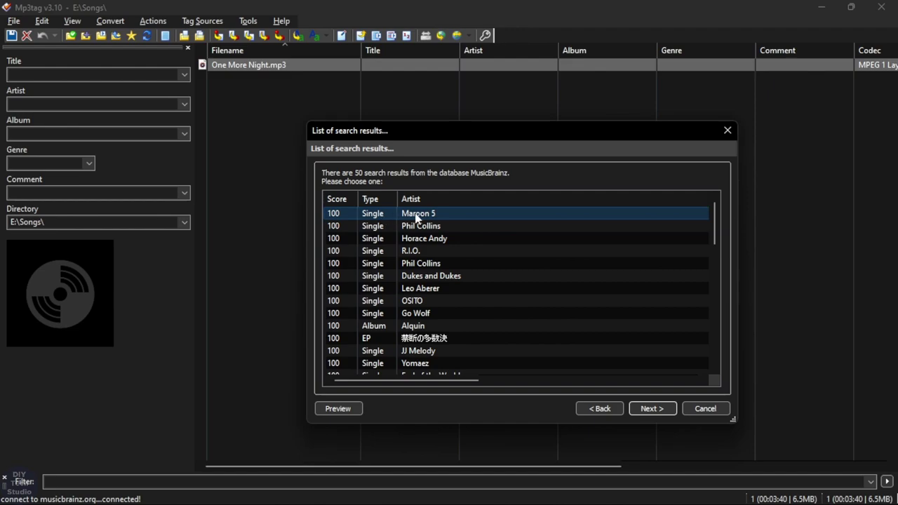
click(660, 407)
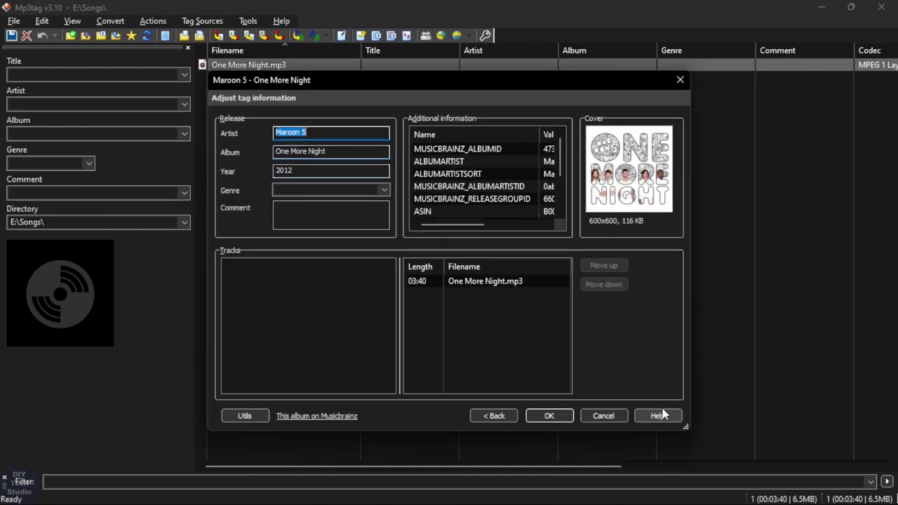
click(549, 416)
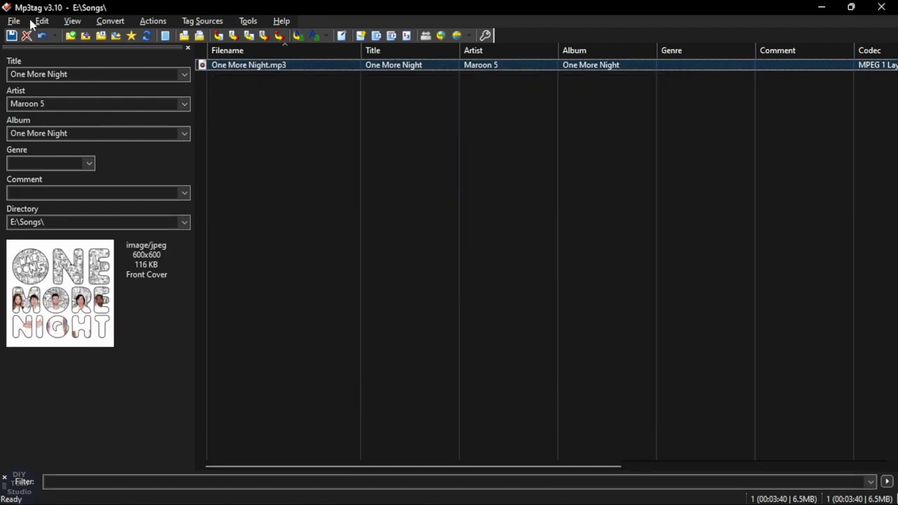
Save the new tags into One More Night.mp3.
click(8, 22)
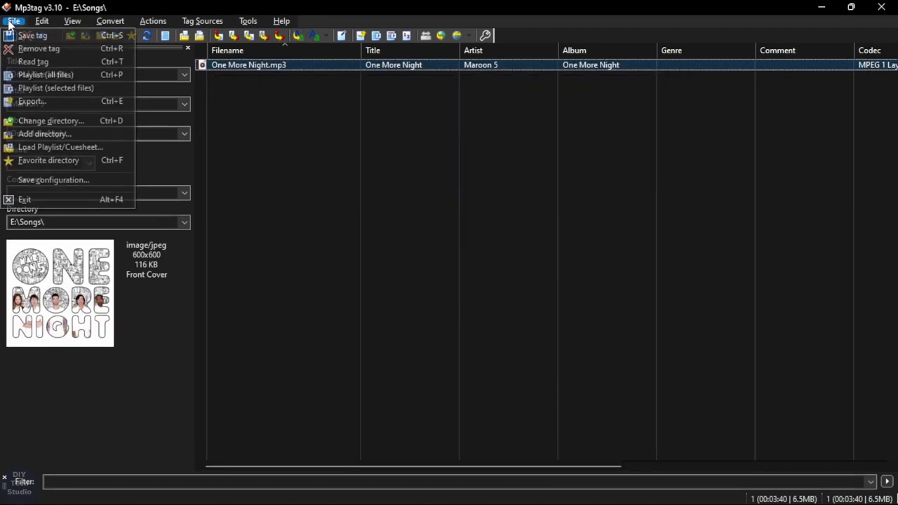
click(53, 37)
click(452, 200)
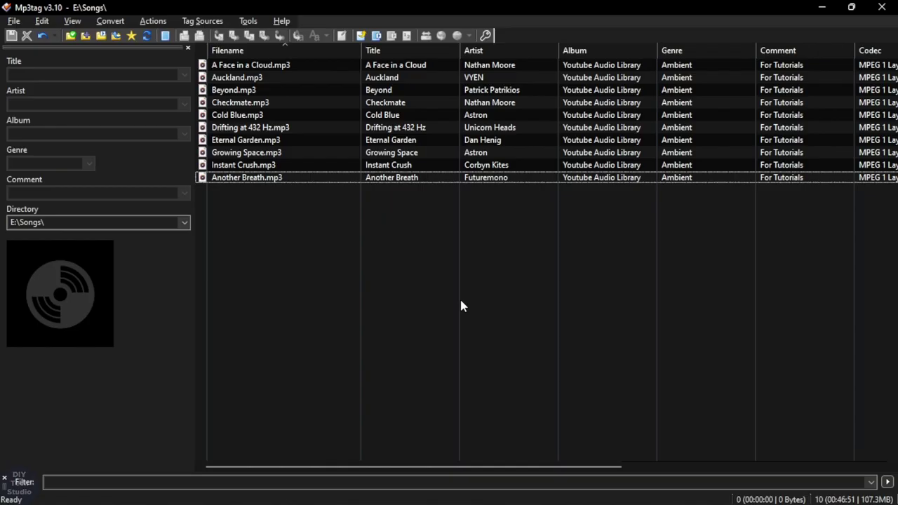
Build E:\Songs\1st Playlist.m3u from the five tracks Drifting at 432 Hz through Another Breath.
drag(344, 207, 297, 126)
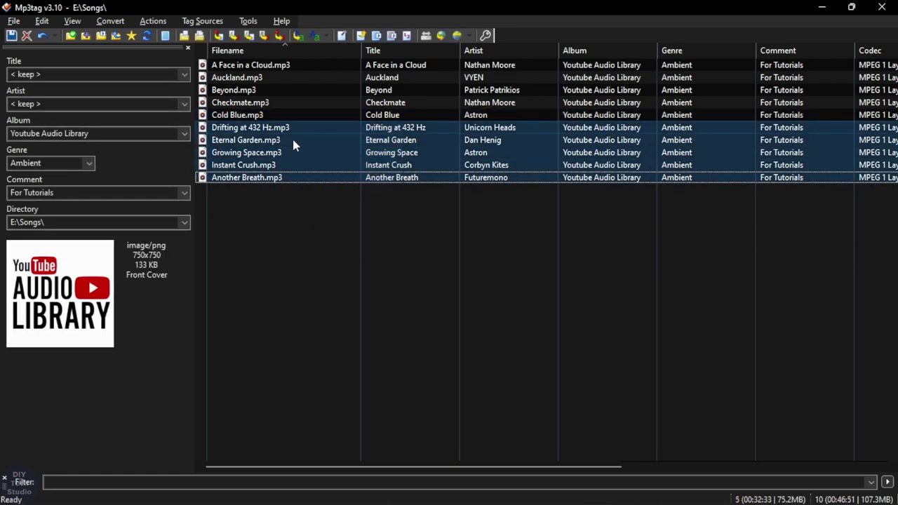
click(14, 21)
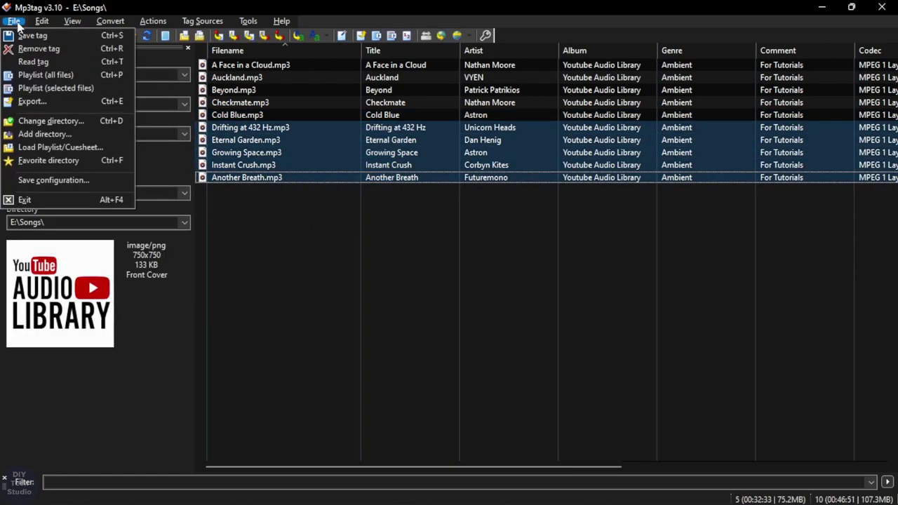
click(77, 91)
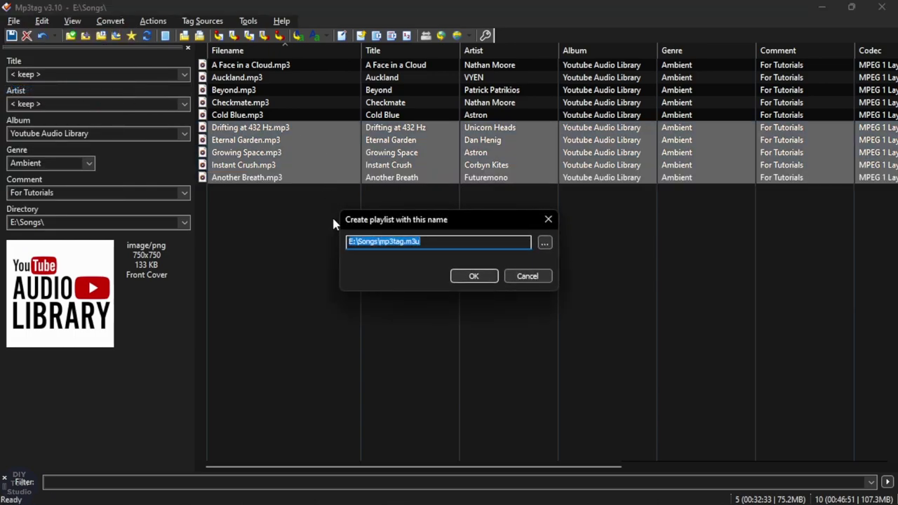
click(404, 241)
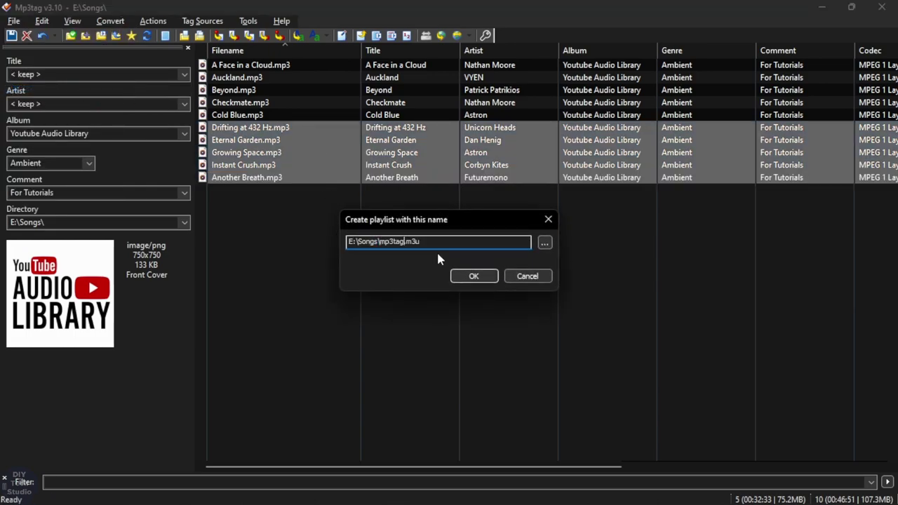
key(BackSpace)
key(BackSpace)
key(BackSpace)
key(BackSpace)
key(BackSpace)
key(BackSpace)
text(1st Playlist)
click(472, 278)
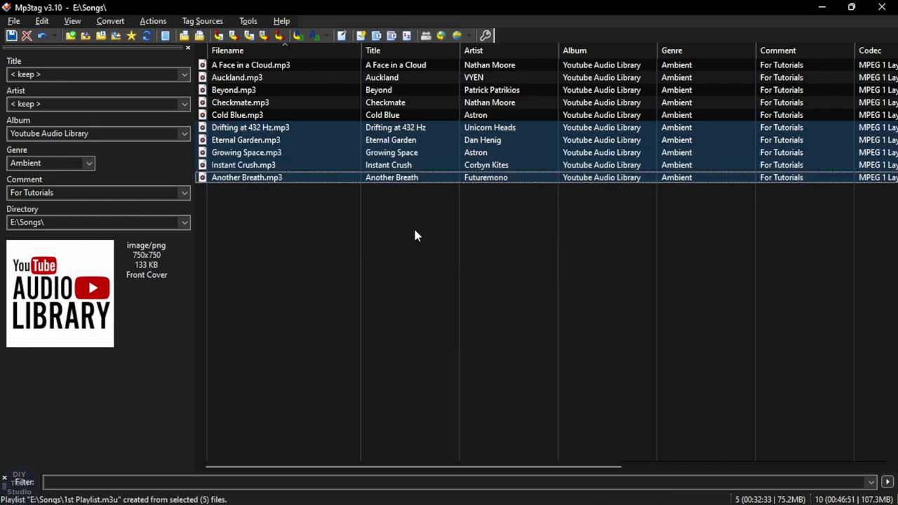
click(415, 236)
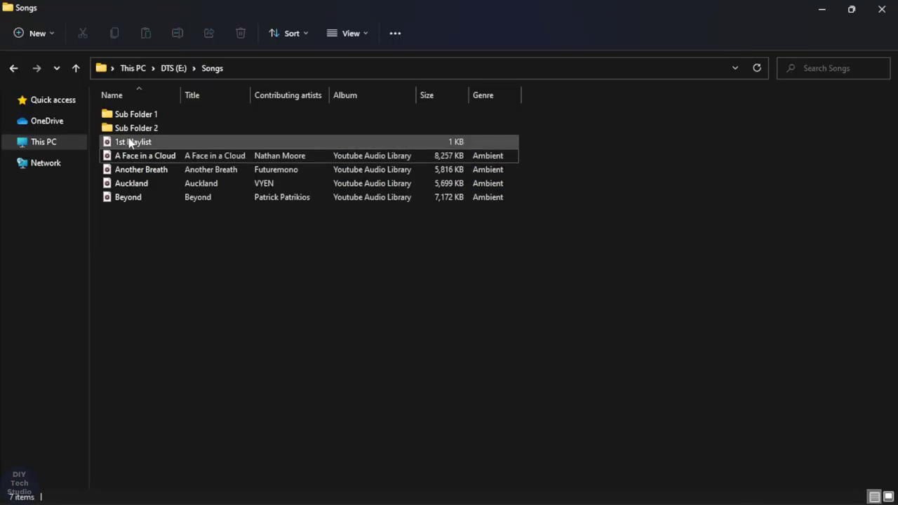
click(288, 146)
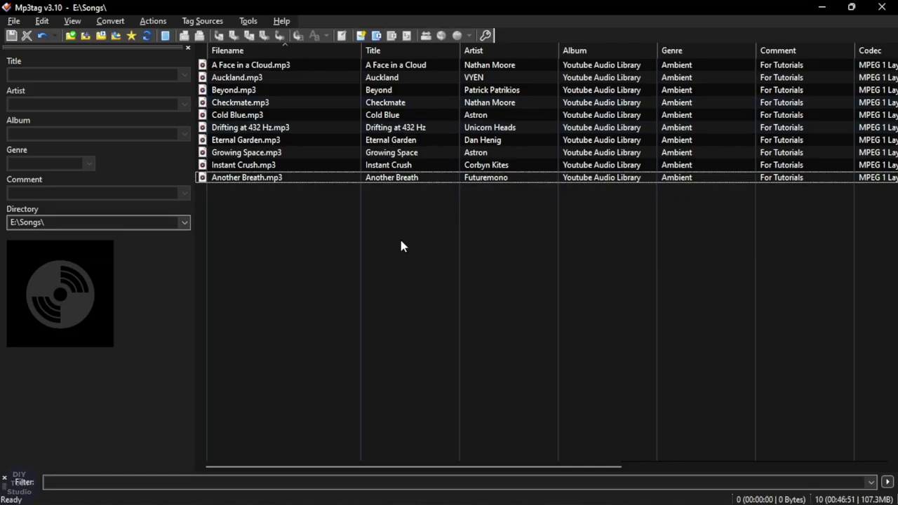
Remove all tags from Another Breath.mp3, confirming the removal.
click(390, 180)
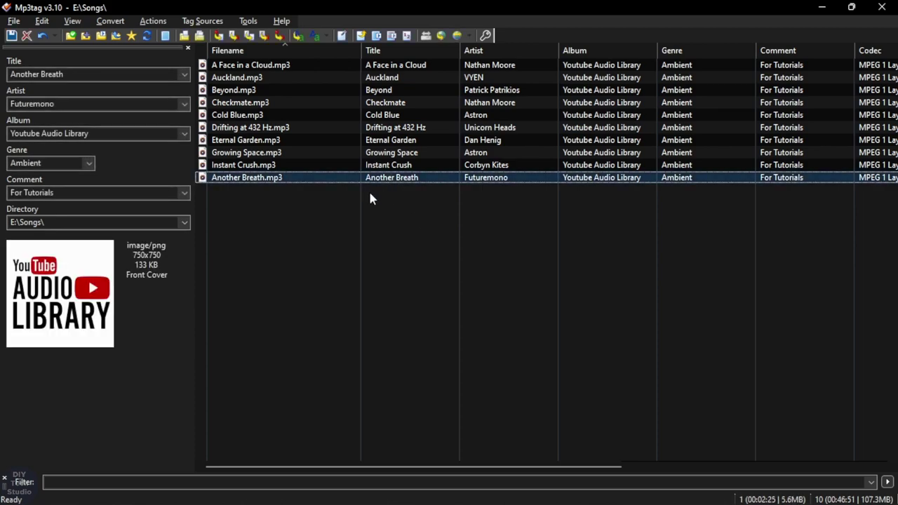
click(13, 21)
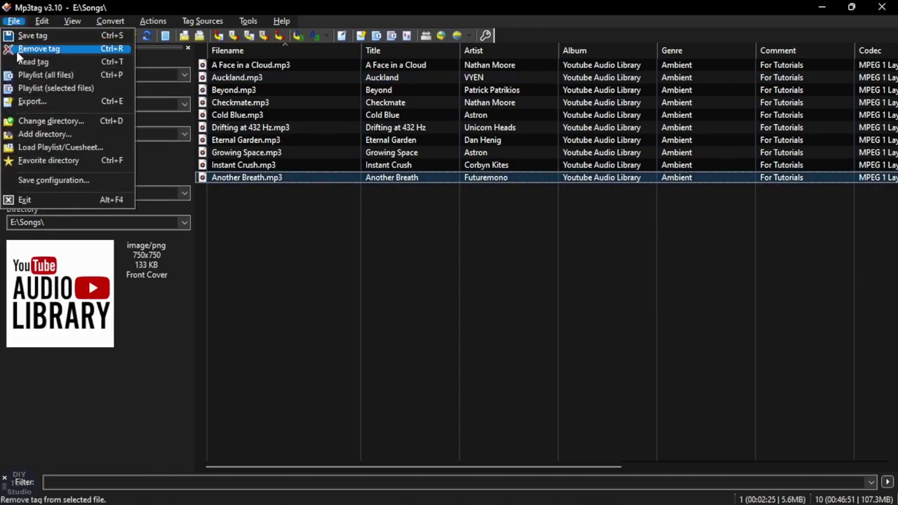
click(87, 45)
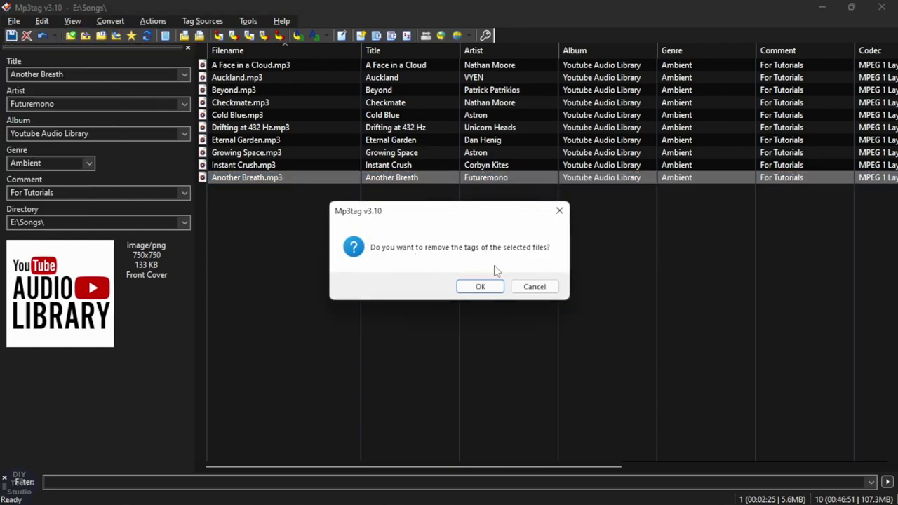
click(481, 287)
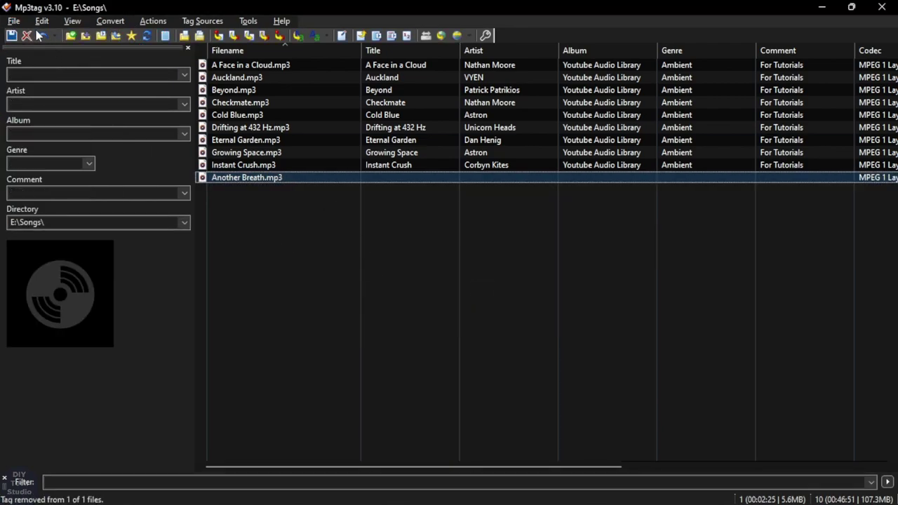
Save the cleared tag to Another Breath.mp3 and select all ten tracks.
click(13, 20)
click(23, 34)
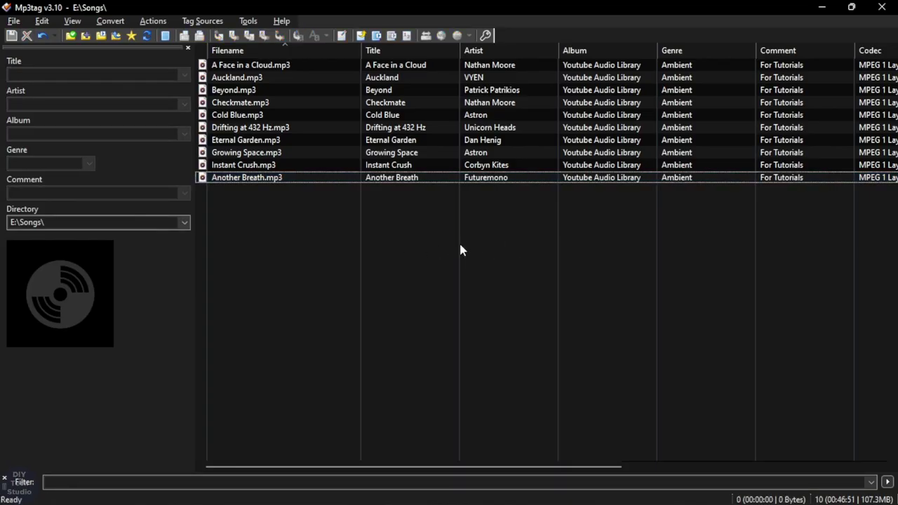
drag(460, 245, 314, 55)
click(14, 21)
Export the ten tracks with the html_mp3tag layout and view mp3tag.html in the browser.
click(32, 101)
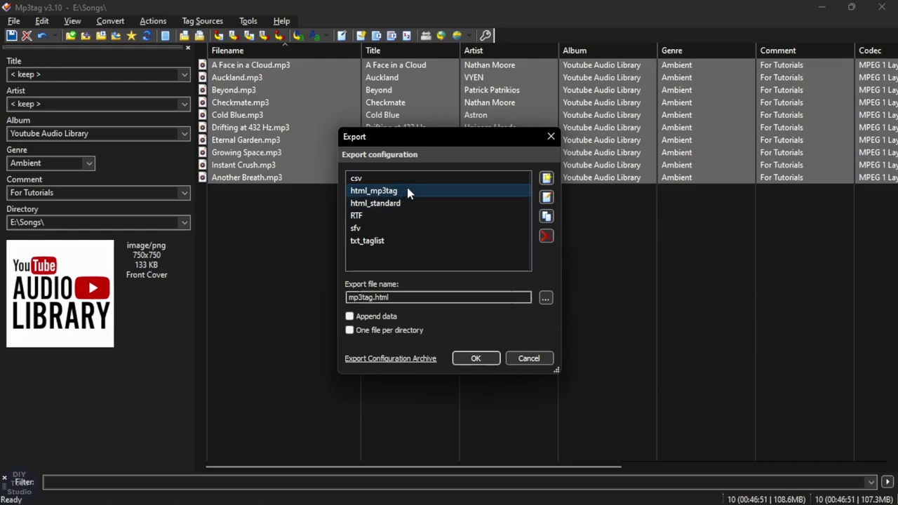
click(473, 358)
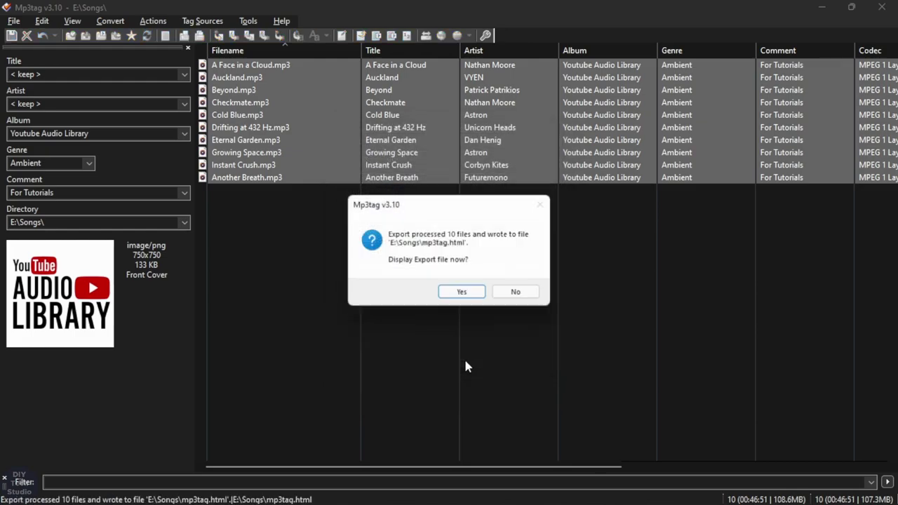
click(462, 294)
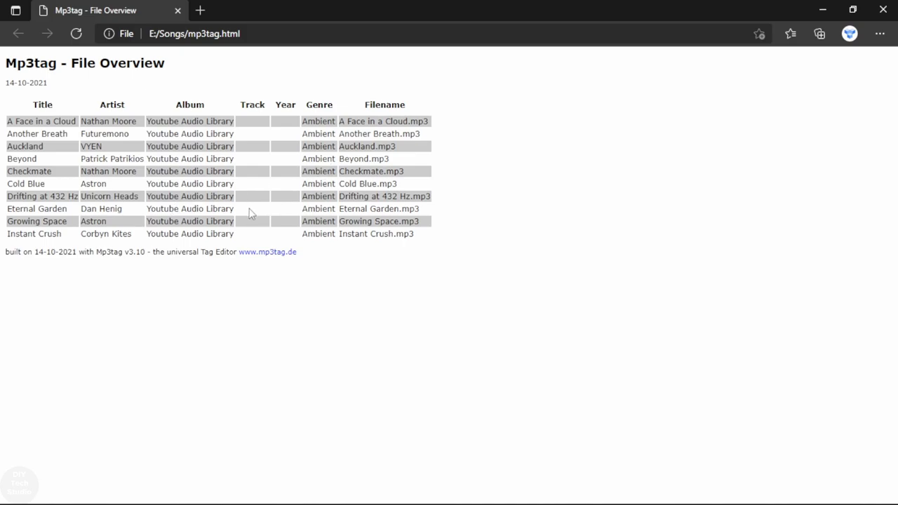